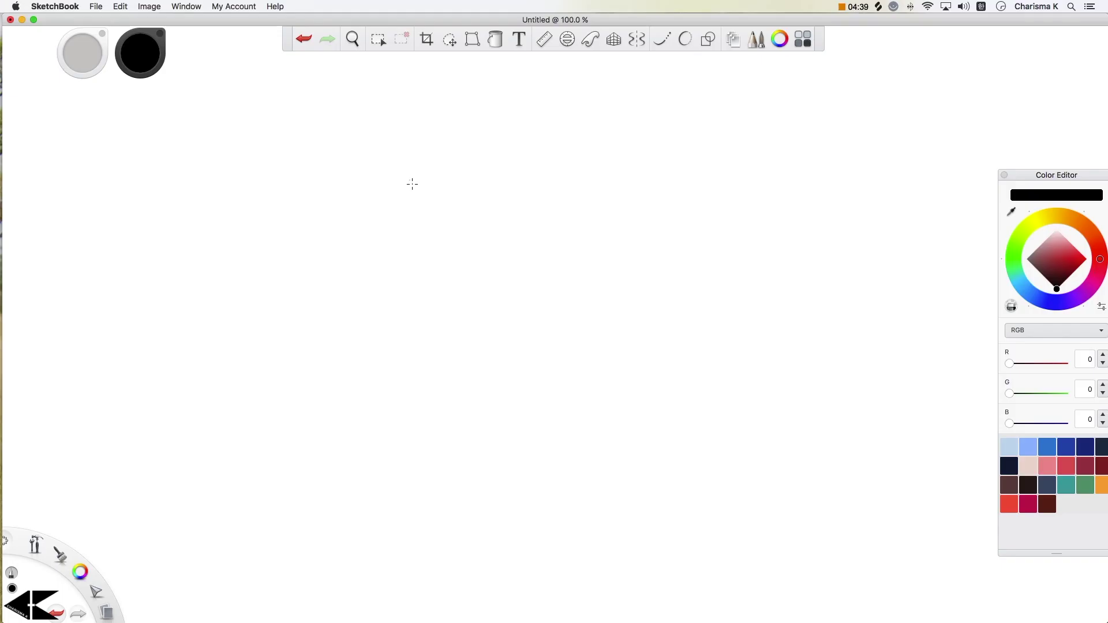
Sketch a box labelled 'Com' and write 'DAW' beside it
mouse_move(412, 177)
mouse_down()
mouse_move(408, 189)
mouse_move(451, 172)
mouse_move(405, 172)
mouse_up()
mouse_move(468, 200)
mouse_down()
mouse_move(461, 235)
mouse_move(472, 221)
mouse_move(525, 228)
mouse_up()
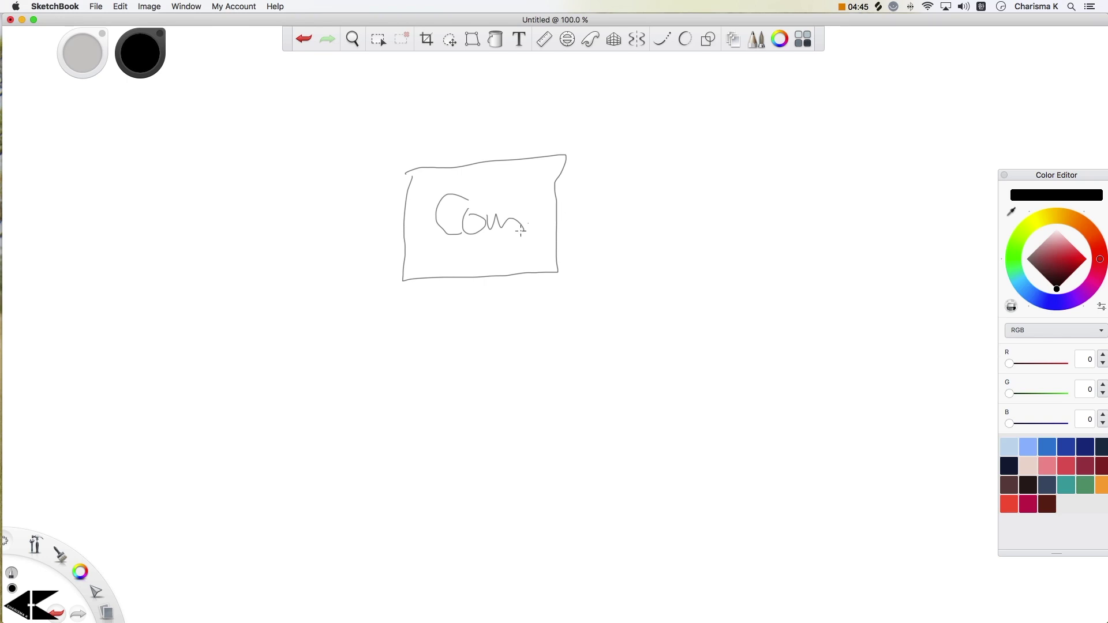
mouse_move(583, 193)
mouse_down()
mouse_move(580, 238)
mouse_move(601, 197)
mouse_move(574, 237)
mouse_up()
mouse_move(620, 193)
mouse_down()
mouse_move(606, 235)
mouse_move(629, 238)
mouse_move(628, 213)
mouse_move(635, 230)
mouse_move(639, 215)
mouse_up()
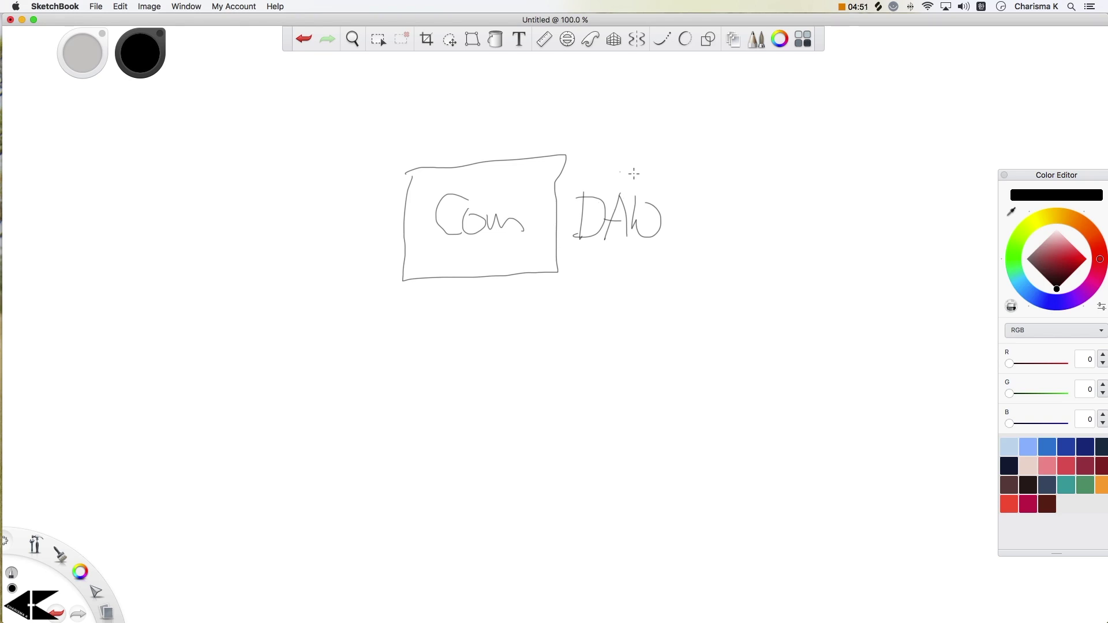
Draw a second box containing 'A-track' and 'M-track', and begin a keyboard outline below
drag(677, 161, 802, 274)
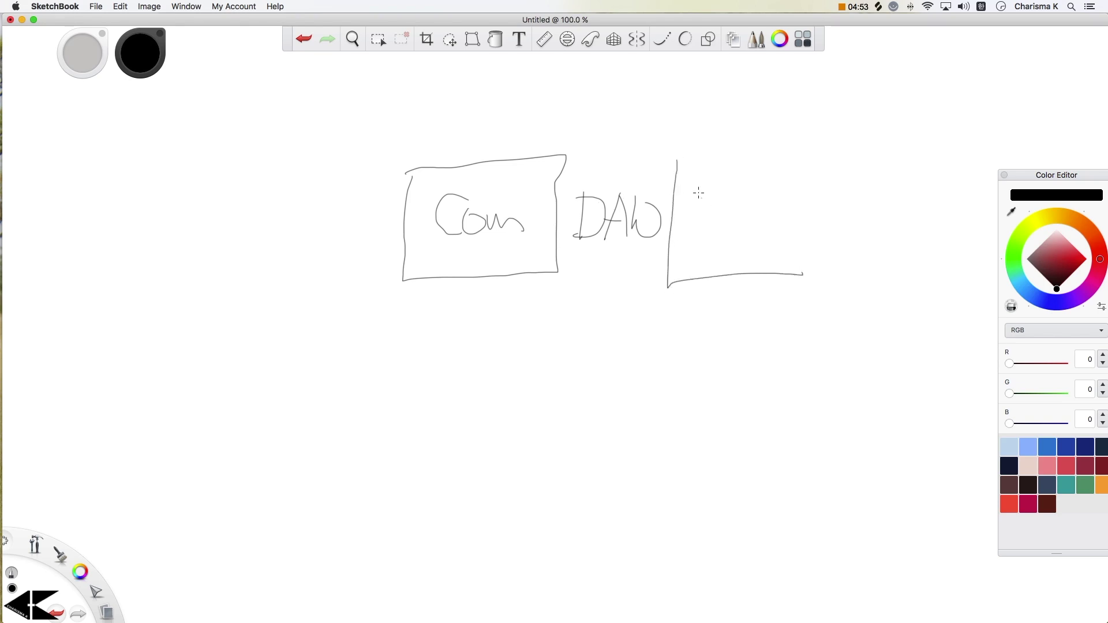
mouse_move(676, 161)
mouse_down()
mouse_move(775, 173)
mouse_move(790, 279)
mouse_up()
mouse_move(686, 206)
mouse_down()
mouse_move(694, 177)
mouse_move(695, 202)
mouse_move(707, 190)
mouse_move(738, 206)
mouse_move(748, 187)
mouse_move(748, 204)
mouse_move(782, 215)
mouse_up()
mouse_move(678, 269)
mouse_down()
mouse_move(685, 234)
mouse_move(696, 249)
mouse_move(715, 234)
mouse_move(712, 270)
mouse_move(740, 245)
mouse_move(750, 258)
mouse_up()
mouse_move(738, 239)
mouse_down()
mouse_move(757, 237)
mouse_move(772, 257)
mouse_up()
drag(781, 239, 786, 252)
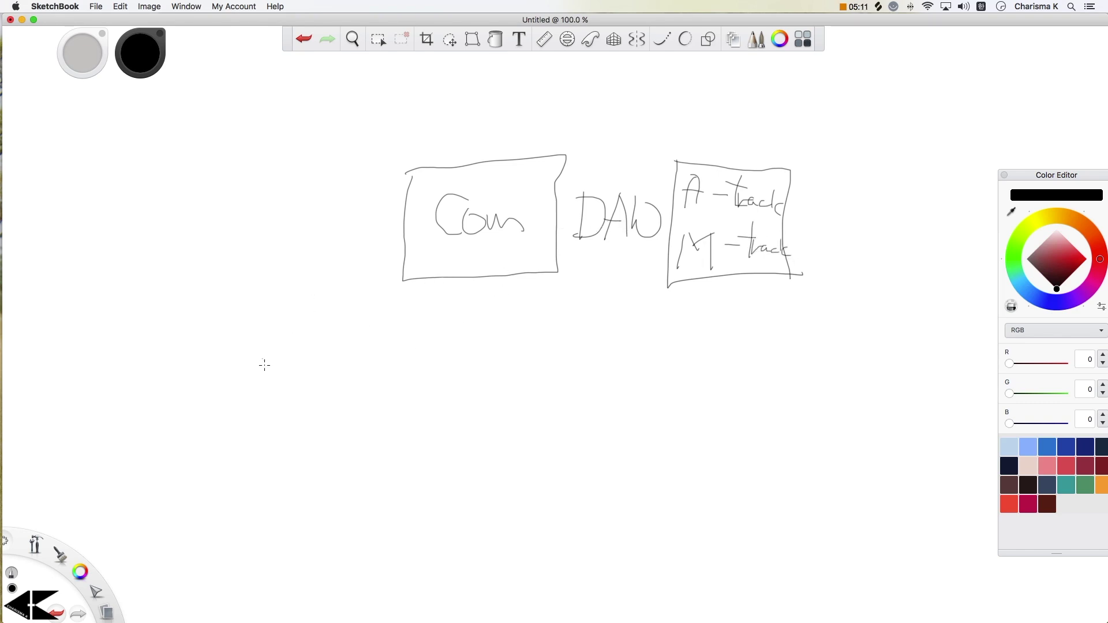
mouse_move(263, 361)
mouse_down()
mouse_move(421, 347)
mouse_move(428, 431)
mouse_up()
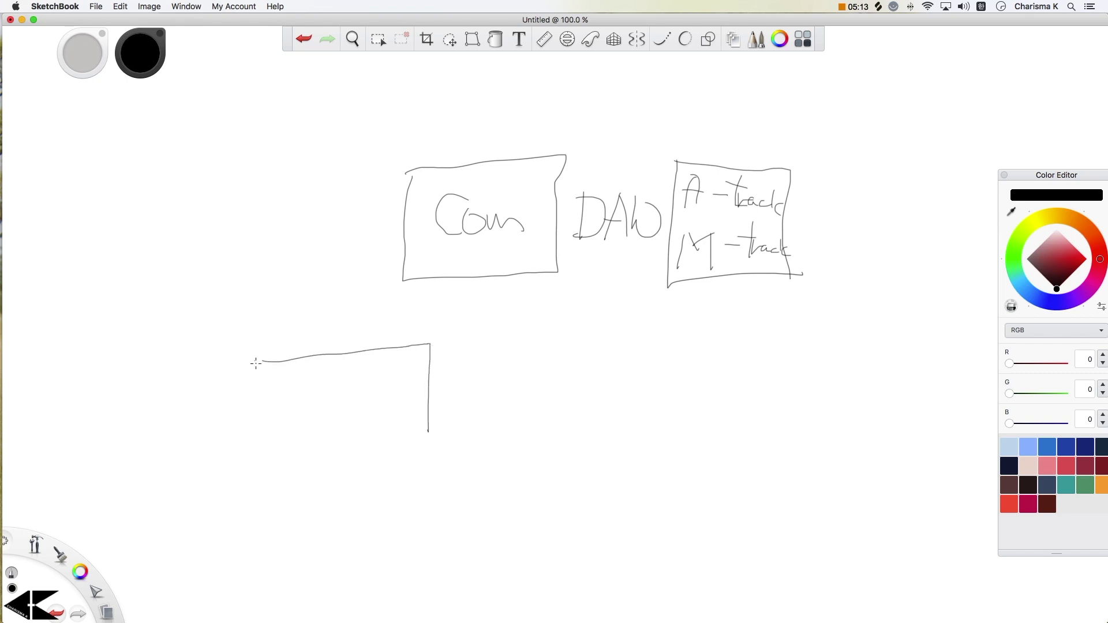
Close the keyboard rectangle, divide it horizontally, and draw its keys
mouse_move(264, 361)
mouse_down()
mouse_move(267, 442)
mouse_move(429, 424)
mouse_up()
drag(264, 400, 439, 383)
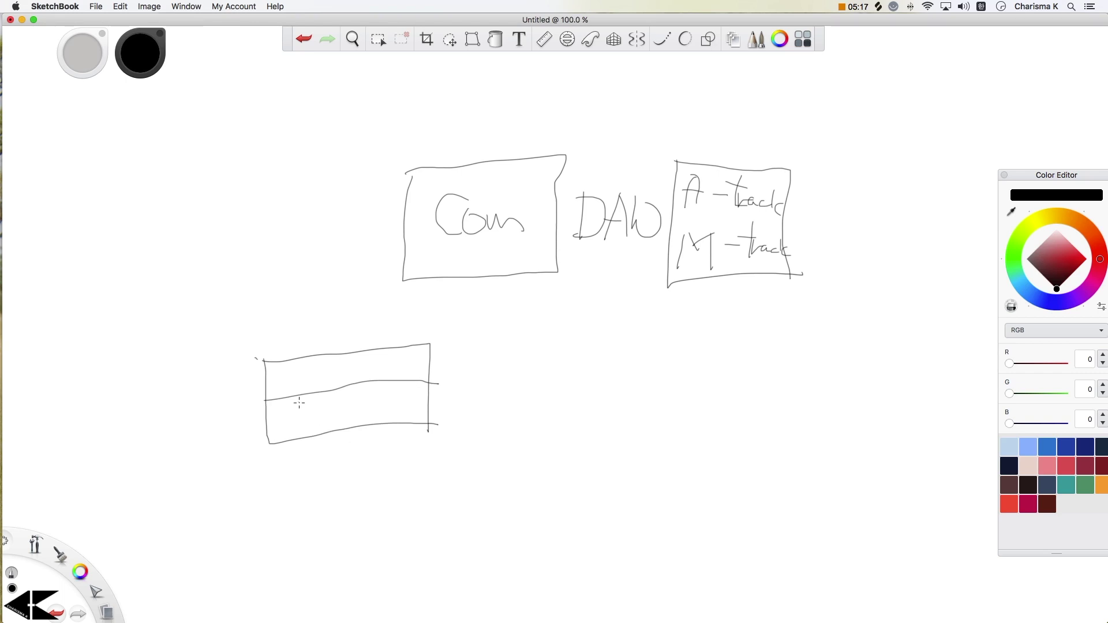
drag(287, 399, 297, 437)
mouse_move(320, 398)
mouse_down()
mouse_move(327, 427)
mouse_move(342, 420)
mouse_up()
mouse_move(351, 394)
mouse_down()
mouse_move(354, 419)
mouse_move(389, 411)
mouse_up()
mouse_move(403, 396)
mouse_down()
mouse_move(404, 419)
mouse_move(413, 411)
mouse_up()
drag(440, 390, 439, 405)
Write 'USB Midi 1/4" TR Audio' above the keyboard and circle USB and Midi
mouse_move(287, 345)
mouse_down()
mouse_move(282, 358)
mouse_move(279, 348)
mouse_move(293, 358)
mouse_up()
mouse_move(320, 337)
mouse_down()
mouse_move(321, 355)
mouse_move(351, 351)
mouse_up()
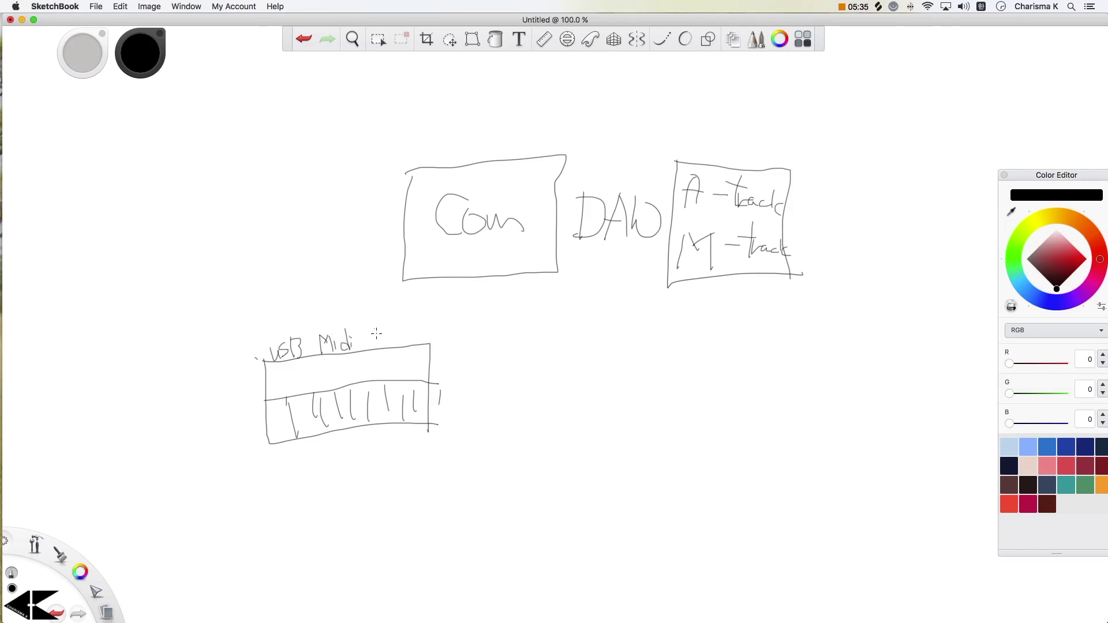
mouse_move(372, 325)
mouse_down()
mouse_move(374, 349)
mouse_move(395, 350)
mouse_move(396, 326)
mouse_up()
drag(398, 320, 425, 323)
mouse_move(415, 323)
mouse_down()
mouse_move(414, 345)
mouse_move(435, 342)
mouse_up()
mouse_move(458, 316)
mouse_down()
mouse_move(452, 341)
mouse_move(495, 342)
mouse_up()
drag(285, 368, 355, 360)
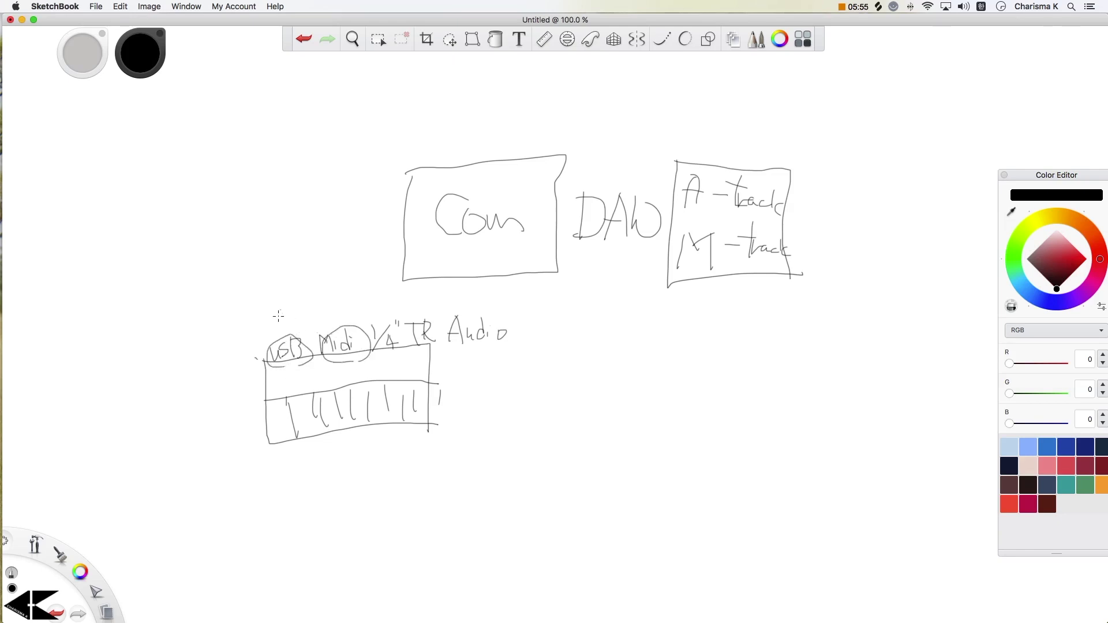
mouse_move(259, 301)
mouse_down()
mouse_move(299, 315)
mouse_move(261, 321)
mouse_move(300, 315)
mouse_move(338, 287)
mouse_move(323, 297)
mouse_move(374, 330)
mouse_up()
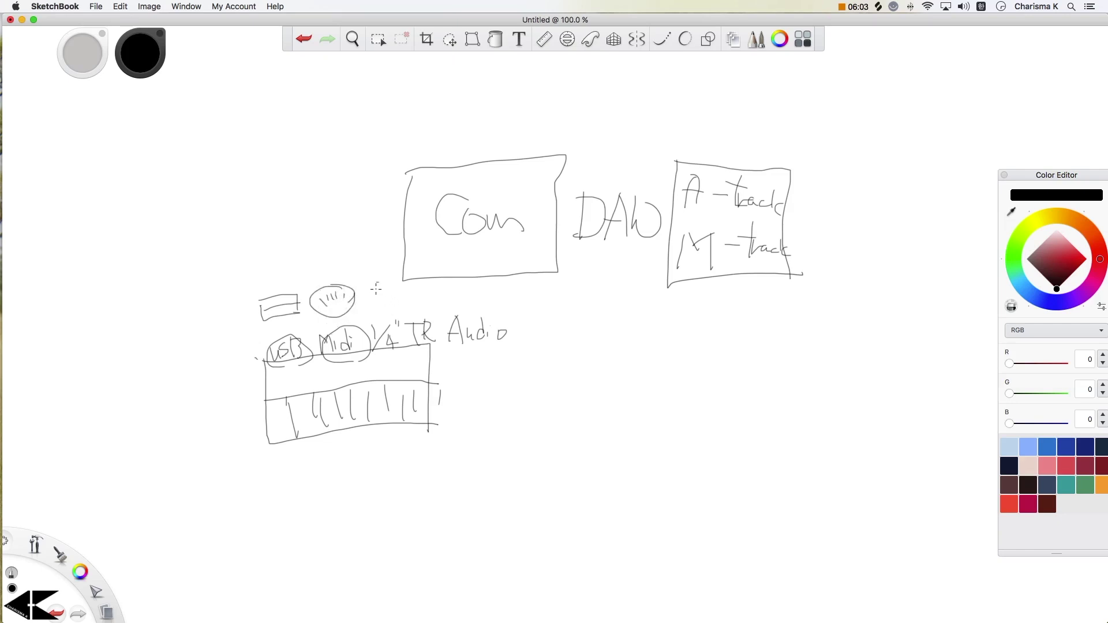
Finish the plug, draw a 3D interface box under the track box, and write 'XLR' below
mouse_move(381, 289)
mouse_down()
mouse_move(393, 355)
mouse_move(372, 336)
mouse_move(391, 369)
mouse_move(398, 346)
mouse_up()
mouse_move(605, 310)
mouse_down()
mouse_move(707, 312)
mouse_move(688, 380)
mouse_move(589, 375)
mouse_move(679, 374)
mouse_up()
mouse_move(722, 315)
mouse_down()
mouse_move(714, 365)
mouse_move(681, 389)
mouse_up()
mouse_move(594, 375)
mouse_down()
mouse_move(597, 413)
mouse_move(690, 403)
mouse_up()
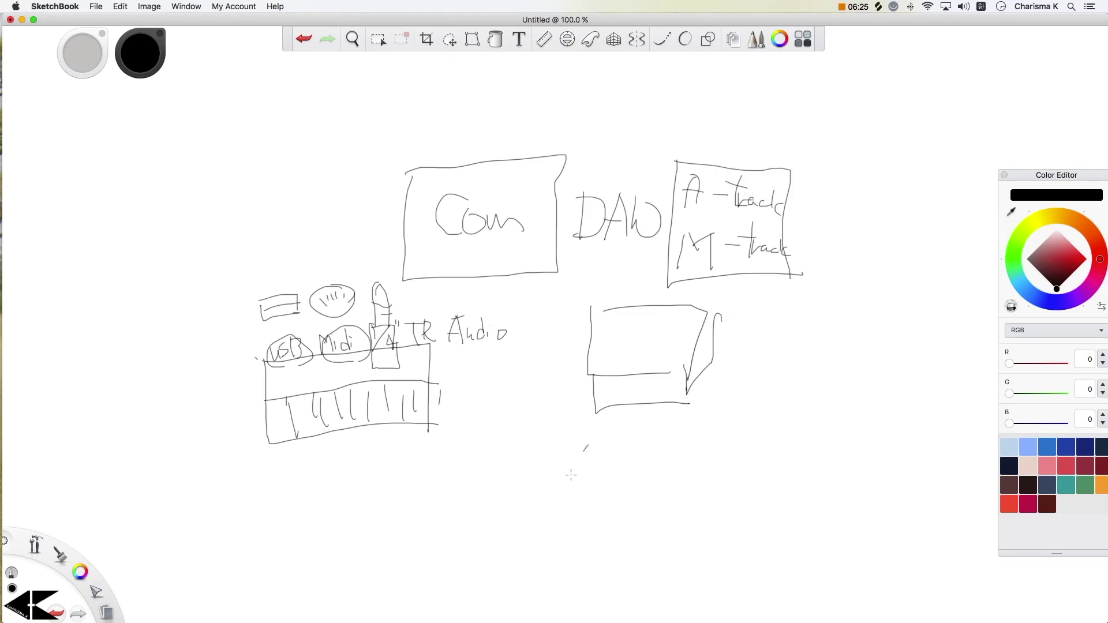
drag(583, 449, 565, 474)
mouse_move(569, 446)
mouse_down()
mouse_move(586, 468)
mouse_move(644, 457)
mouse_move(624, 500)
mouse_move(598, 478)
mouse_move(611, 489)
mouse_up()
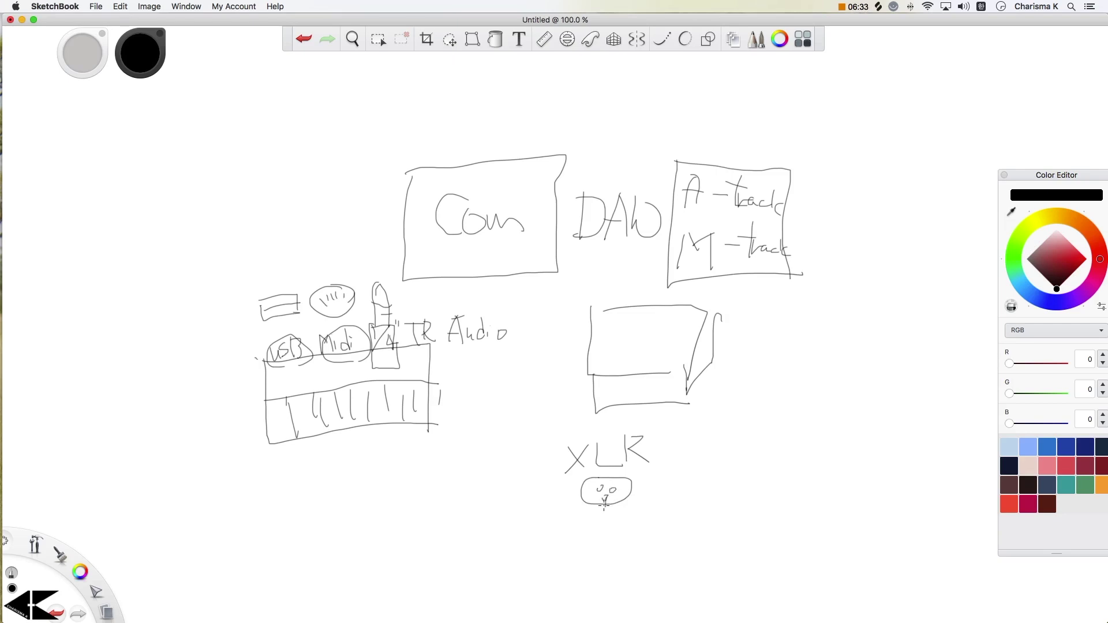
Draw XLR pins, a microphone body with cable, and a label beside the mic
mouse_move(600, 488)
mouse_down()
mouse_move(603, 502)
mouse_move(618, 499)
mouse_move(621, 549)
mouse_move(590, 560)
mouse_up()
drag(589, 490, 595, 622)
drag(608, 559, 605, 621)
mouse_move(641, 490)
mouse_down()
mouse_move(639, 518)
mouse_move(658, 526)
mouse_move(676, 493)
mouse_move(678, 522)
mouse_move(705, 511)
mouse_move(720, 520)
mouse_move(645, 506)
mouse_up()
click(690, 510)
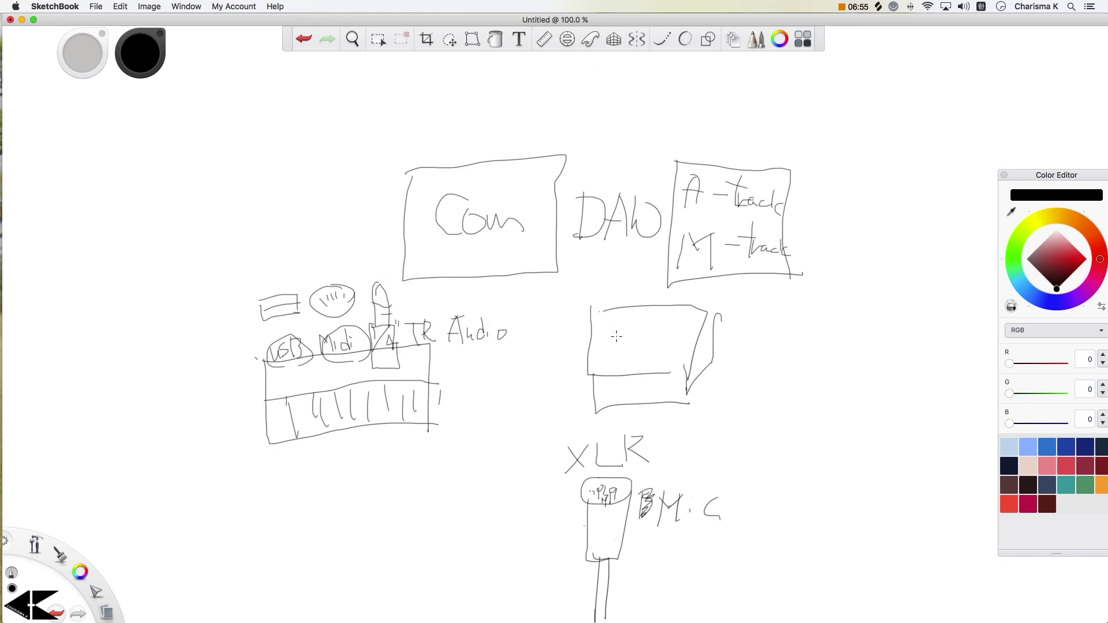
Write a label inside the interface box
mouse_move(607, 326)
mouse_down()
mouse_move(615, 360)
mouse_move(630, 346)
mouse_up()
mouse_move(634, 355)
mouse_down()
mouse_move(638, 340)
mouse_move(645, 359)
mouse_move(662, 332)
mouse_move(652, 361)
mouse_up()
drag(637, 361, 672, 342)
drag(675, 341, 679, 361)
Connect the interface box to Com with a line marked 'USB or thunderbolt'
mouse_move(624, 311)
mouse_down()
mouse_move(559, 266)
mouse_move(624, 307)
mouse_up()
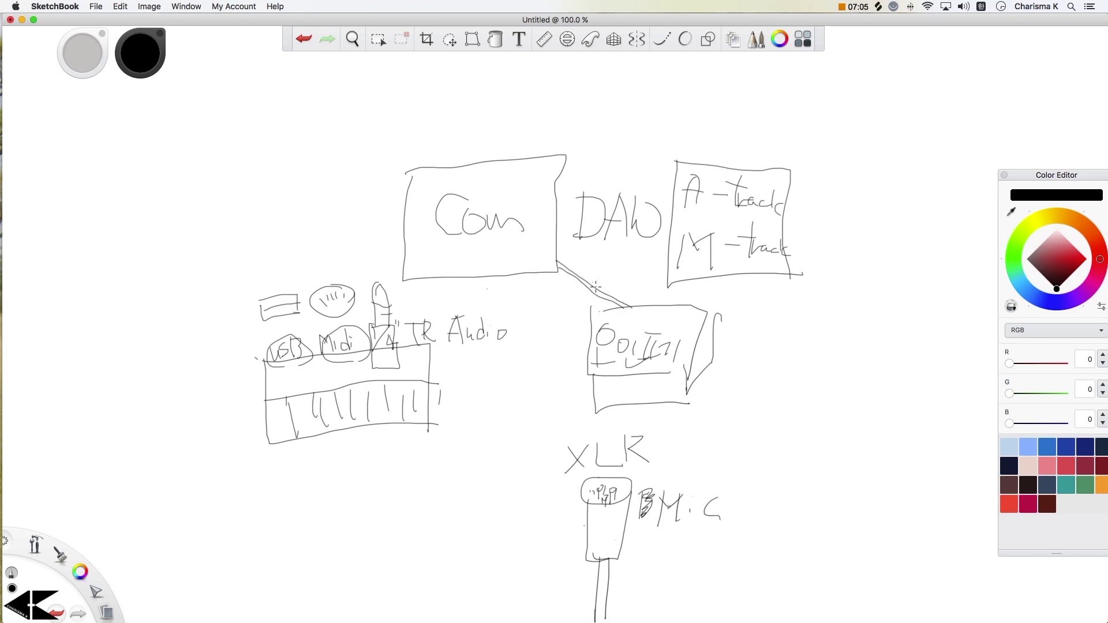
drag(580, 267, 606, 280)
mouse_move(606, 264)
mouse_down()
mouse_move(608, 290)
mouse_move(633, 304)
mouse_move(642, 293)
mouse_up()
mouse_move(639, 286)
mouse_down()
mouse_move(640, 303)
mouse_move(673, 300)
mouse_up()
drag(671, 300, 716, 302)
mouse_move(731, 283)
mouse_down()
mouse_move(732, 303)
mouse_move(737, 290)
mouse_up()
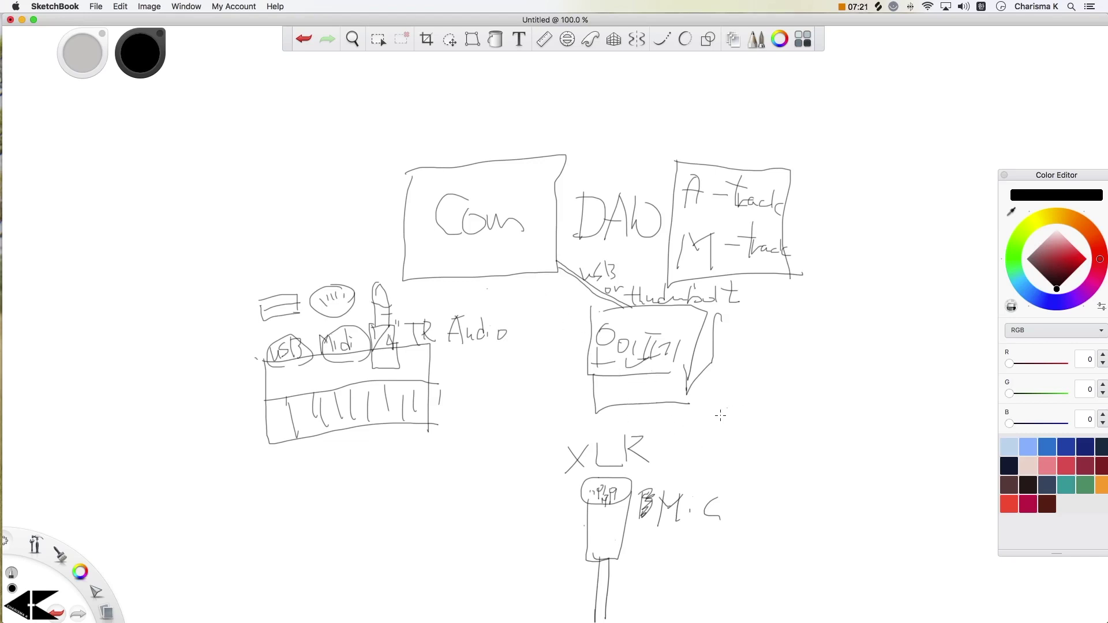
Add a circled A with an arrow by the interface, a second USB line, and 'Mic'
mouse_move(705, 442)
mouse_down()
mouse_move(725, 444)
mouse_move(732, 427)
mouse_move(695, 456)
mouse_move(734, 434)
mouse_move(720, 460)
mouse_up()
drag(668, 426, 632, 386)
drag(637, 378, 662, 393)
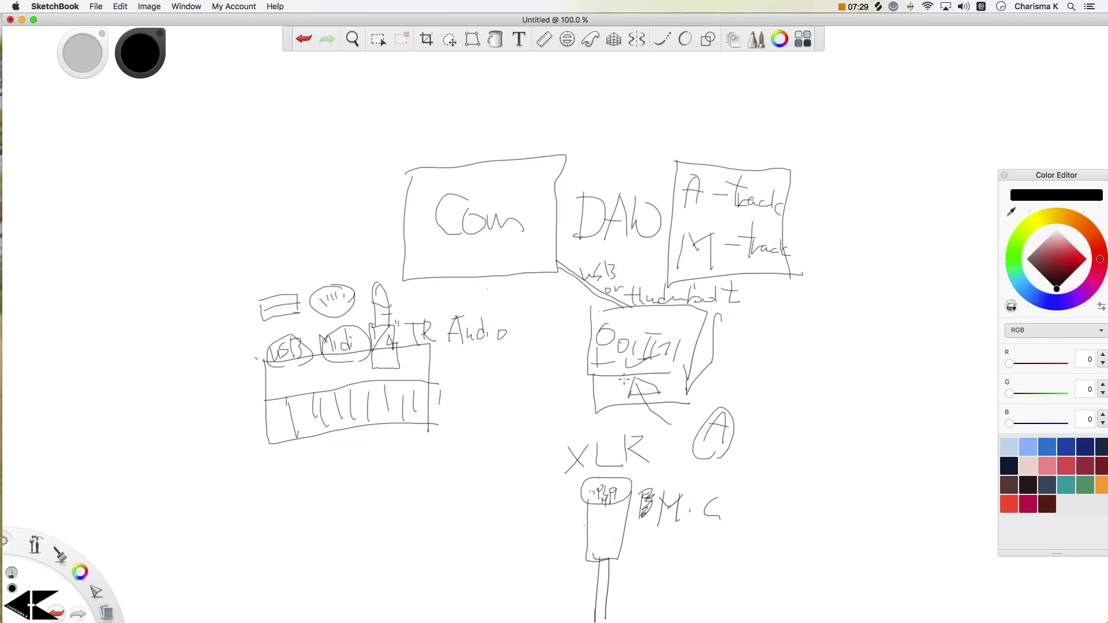
drag(628, 306, 559, 262)
mouse_move(746, 392)
mouse_down()
mouse_move(752, 363)
mouse_move(772, 397)
mouse_move(799, 393)
mouse_up()
Redraw the track box with a 3D side and run an arrowed line from keyboard to Com
mouse_move(684, 218)
mouse_down()
mouse_move(786, 225)
mouse_move(792, 196)
mouse_move(745, 162)
mouse_move(685, 153)
mouse_move(673, 214)
mouse_move(697, 217)
mouse_up()
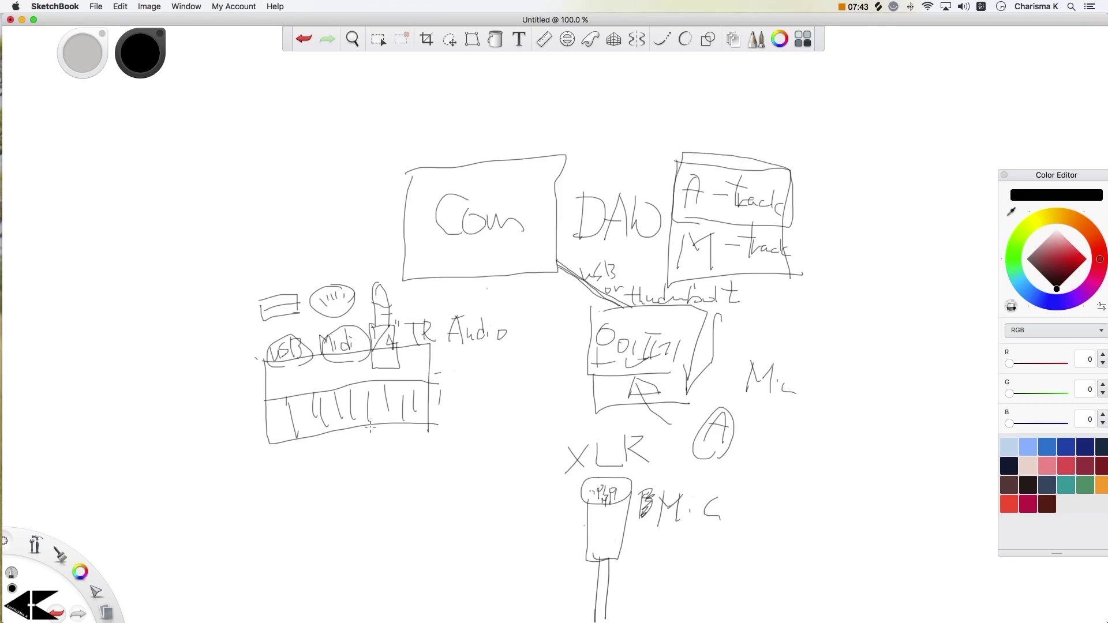
mouse_move(433, 349)
mouse_down()
mouse_move(443, 442)
mouse_move(427, 430)
mouse_up()
drag(261, 312, 387, 237)
drag(292, 298, 401, 236)
mouse_move(264, 285)
mouse_down()
mouse_move(317, 249)
mouse_move(312, 266)
mouse_up()
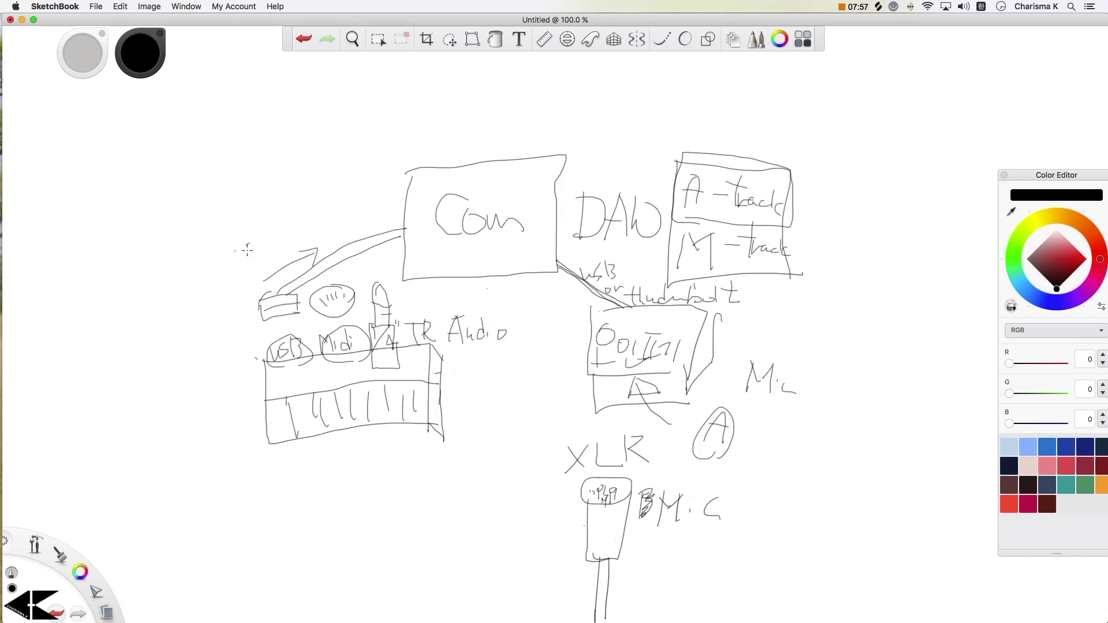
Write 'Midi Signal' along the keyboard-to-Com line with an arrow beneath
mouse_move(245, 263)
mouse_down()
mouse_move(250, 242)
mouse_move(270, 261)
mouse_move(284, 242)
mouse_move(278, 255)
mouse_move(289, 255)
mouse_up()
mouse_move(323, 221)
mouse_down()
mouse_move(319, 242)
mouse_move(335, 233)
mouse_move(339, 255)
mouse_move(352, 214)
mouse_move(373, 224)
mouse_up()
drag(374, 192, 384, 222)
mouse_move(264, 287)
mouse_down()
mouse_move(369, 234)
mouse_move(354, 254)
mouse_up()
Recircle the USB and Midi ports, add an arrow to Com, a jack, and retrace the plug
mouse_move(294, 386)
mouse_down()
mouse_move(325, 326)
mouse_move(346, 369)
mouse_up()
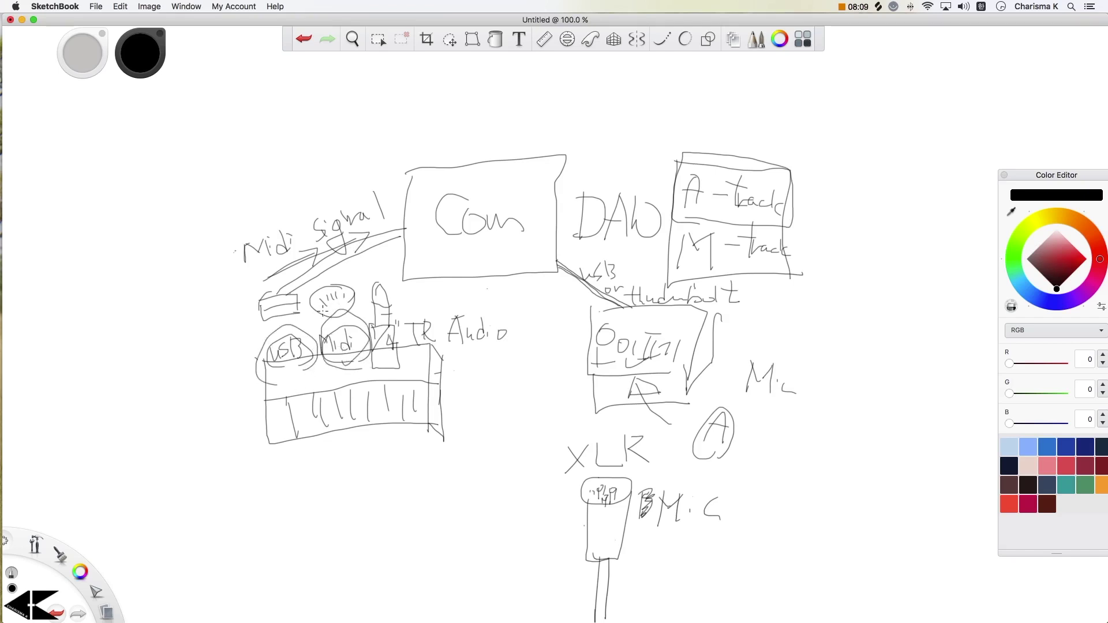
mouse_move(328, 306)
mouse_down()
mouse_move(324, 339)
mouse_move(352, 323)
mouse_up()
mouse_move(261, 300)
mouse_down()
mouse_move(290, 325)
mouse_move(349, 293)
mouse_move(353, 324)
mouse_up()
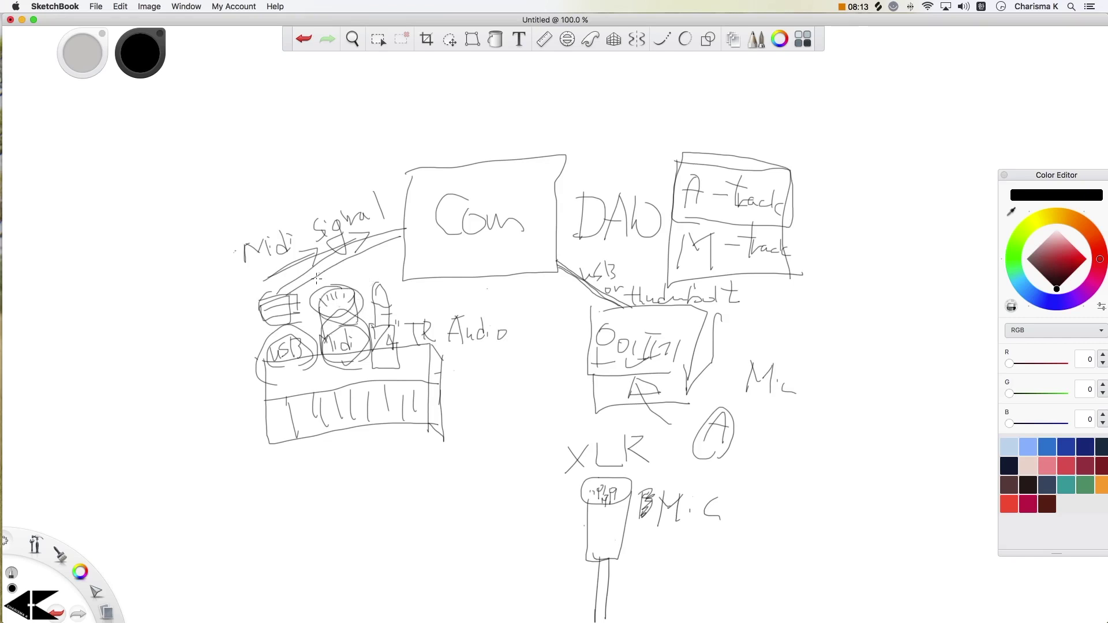
drag(241, 234, 322, 204)
mouse_move(426, 352)
mouse_down()
mouse_move(408, 354)
mouse_move(423, 363)
mouse_up()
drag(372, 325, 391, 331)
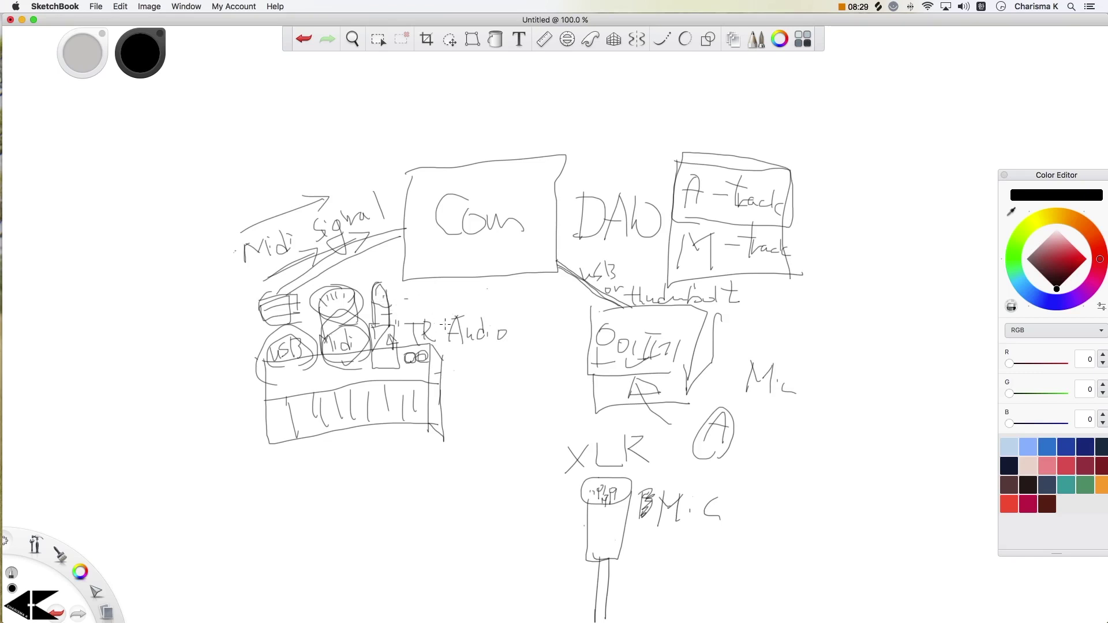
Write 'TRS 1/4' above TR Audio, underline Audio, and draw lines from the plug to Com
drag(410, 299, 416, 299)
mouse_move(420, 295)
mouse_down()
mouse_move(425, 312)
mouse_move(465, 301)
mouse_up()
mouse_move(474, 293)
mouse_down()
mouse_move(469, 308)
mouse_move(495, 314)
mouse_up()
drag(383, 284, 405, 267)
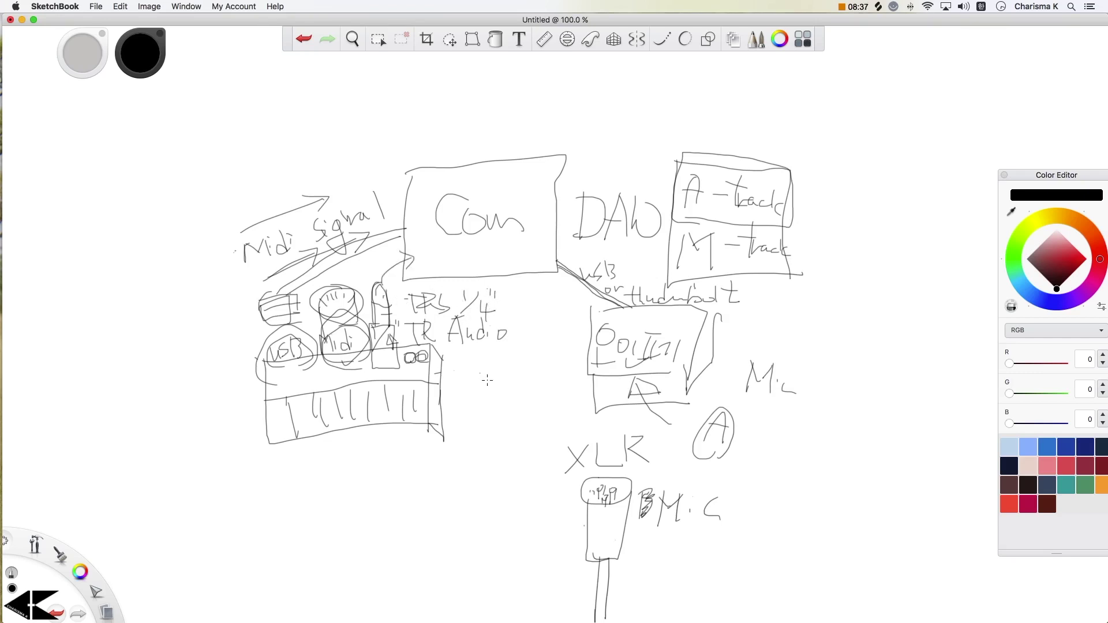
drag(450, 349, 512, 355)
mouse_move(385, 284)
mouse_down()
mouse_move(409, 260)
mouse_move(404, 271)
mouse_move(587, 329)
mouse_move(582, 309)
mouse_up()
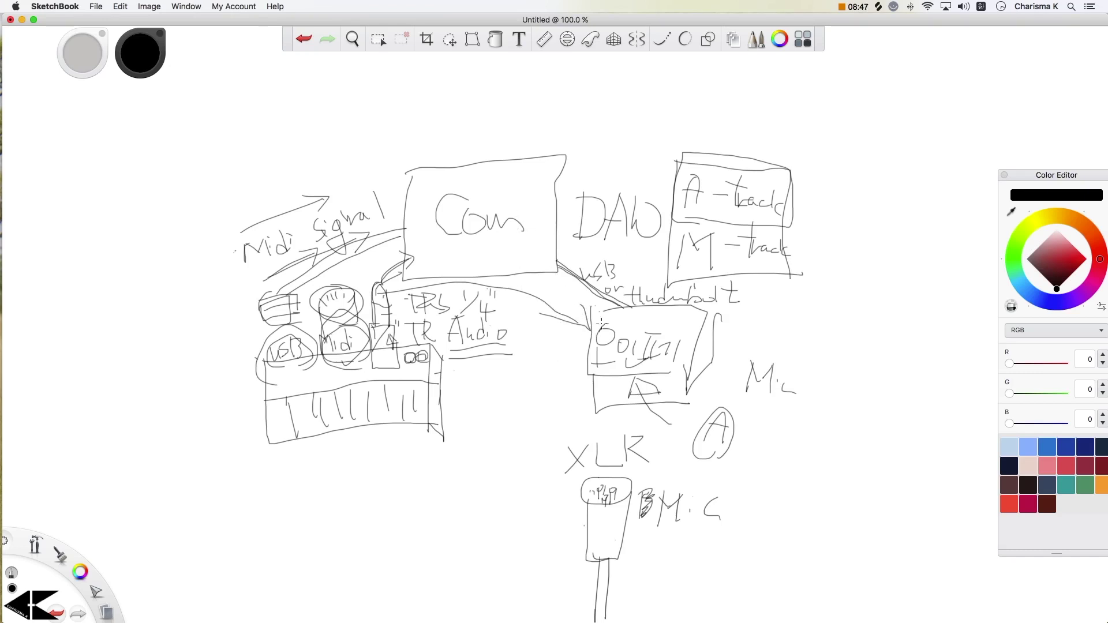
Draw connectors from the circled ports to the track boxes, then clear the whole canvas
mouse_move(590, 313)
mouse_down()
mouse_move(705, 313)
mouse_move(696, 366)
mouse_move(594, 372)
mouse_up()
mouse_move(306, 368)
mouse_down()
mouse_move(312, 345)
mouse_move(358, 347)
mouse_move(664, 250)
mouse_up()
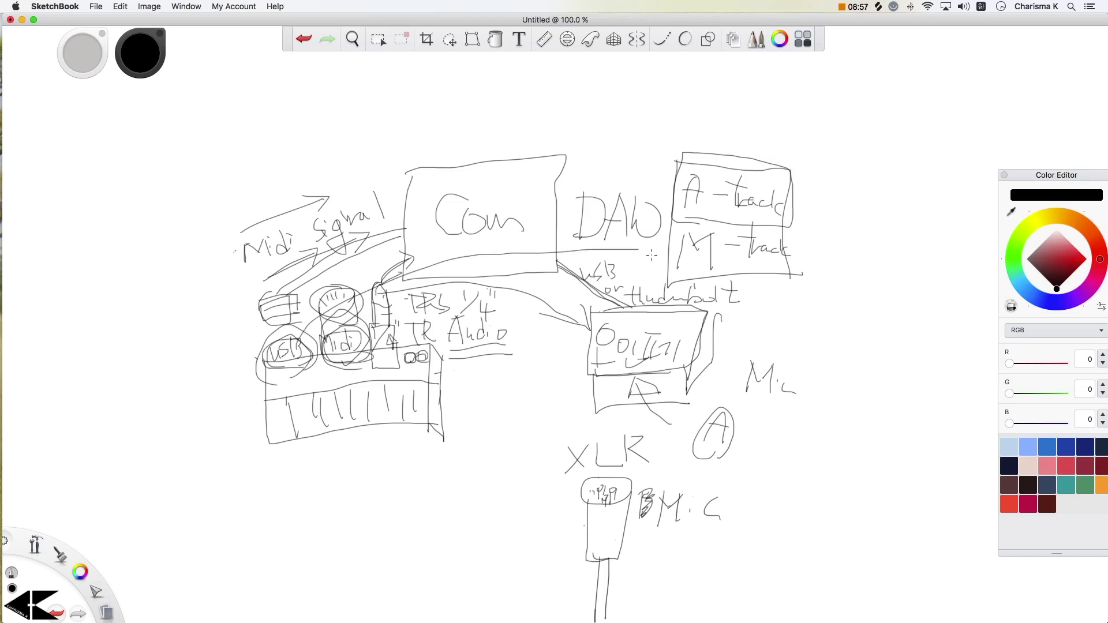
mouse_move(356, 335)
mouse_down()
mouse_move(668, 254)
mouse_move(638, 265)
mouse_up()
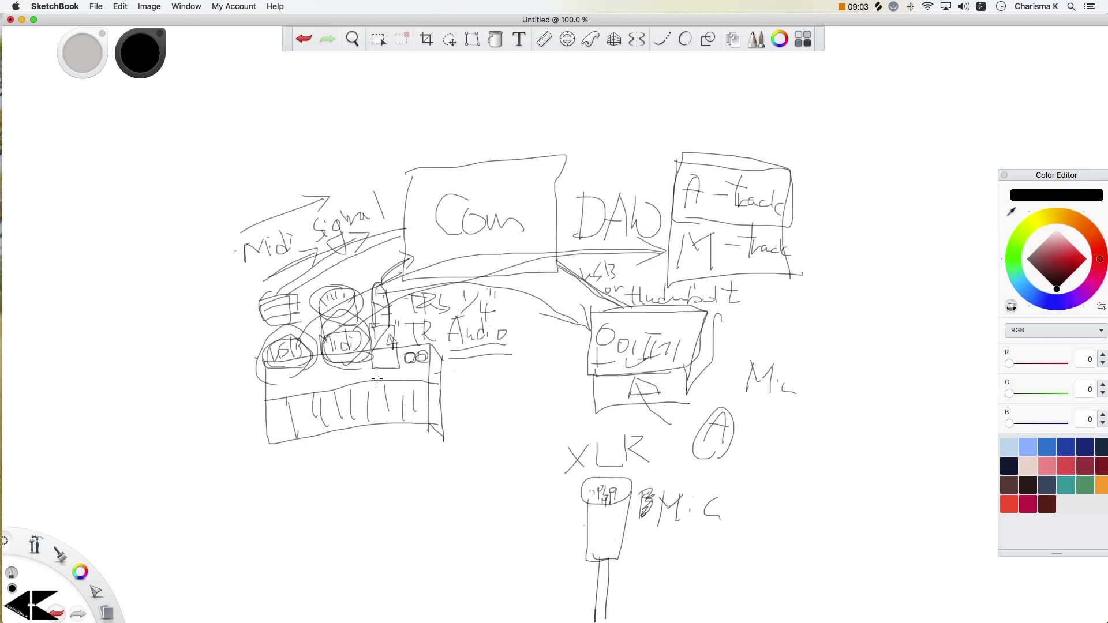
drag(427, 384, 338, 393)
mouse_move(394, 341)
mouse_down()
mouse_move(399, 354)
mouse_move(599, 365)
mouse_move(568, 249)
mouse_move(583, 192)
mouse_move(665, 193)
mouse_move(660, 202)
mouse_up()
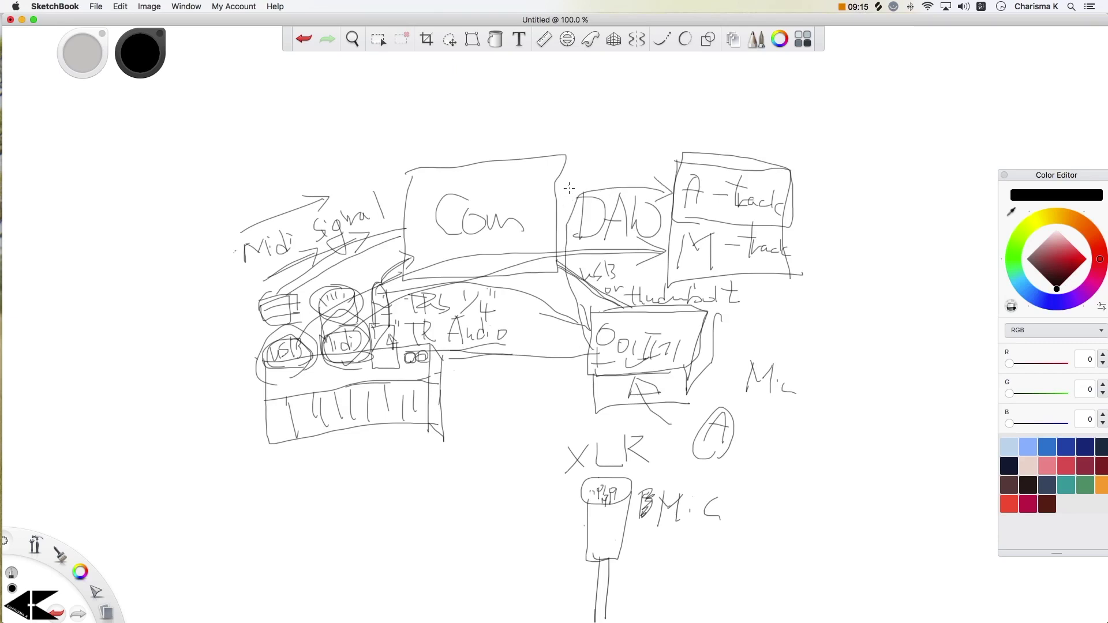
key(Delete)
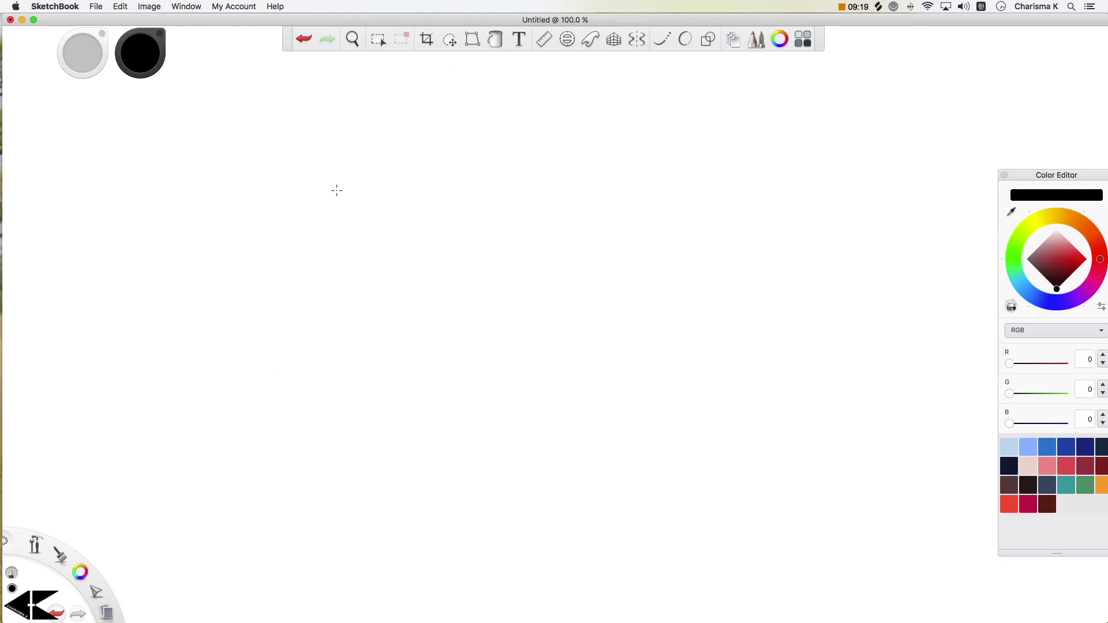
Write 'DAW' and 'AT' over 'MT' separated by a dividing line
mouse_move(320, 181)
mouse_down()
mouse_move(317, 225)
mouse_move(369, 217)
mouse_move(367, 205)
mouse_up()
mouse_move(371, 188)
mouse_down()
mouse_move(379, 207)
mouse_move(404, 190)
mouse_up()
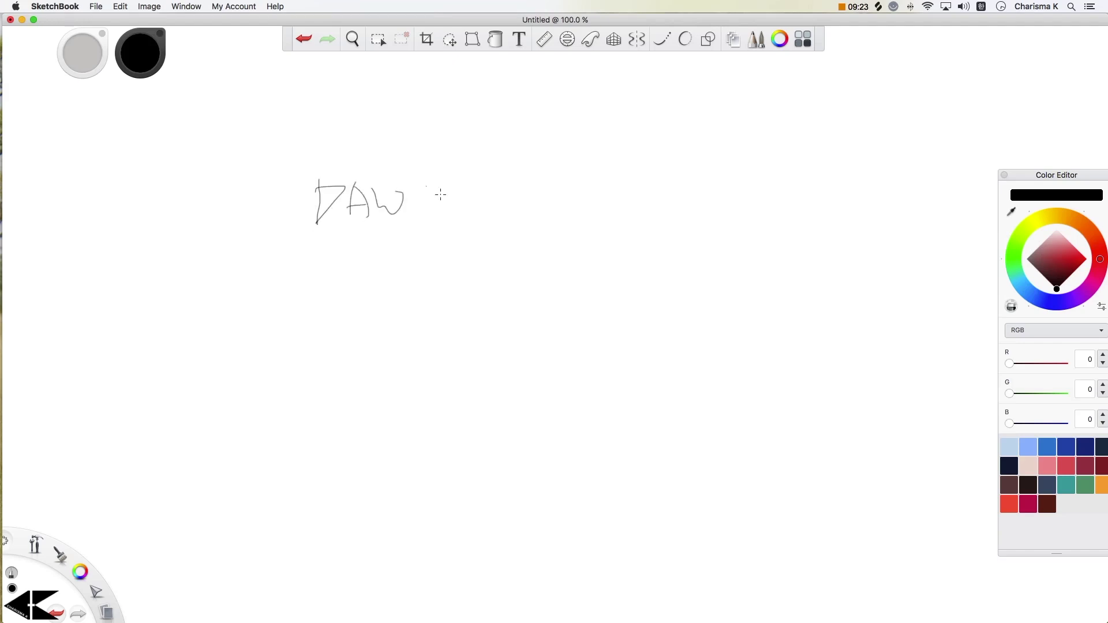
mouse_move(461, 154)
mouse_down()
mouse_move(475, 193)
mouse_move(523, 164)
mouse_move(460, 254)
mouse_move(482, 221)
mouse_move(489, 252)
mouse_move(534, 223)
mouse_move(518, 260)
mouse_up()
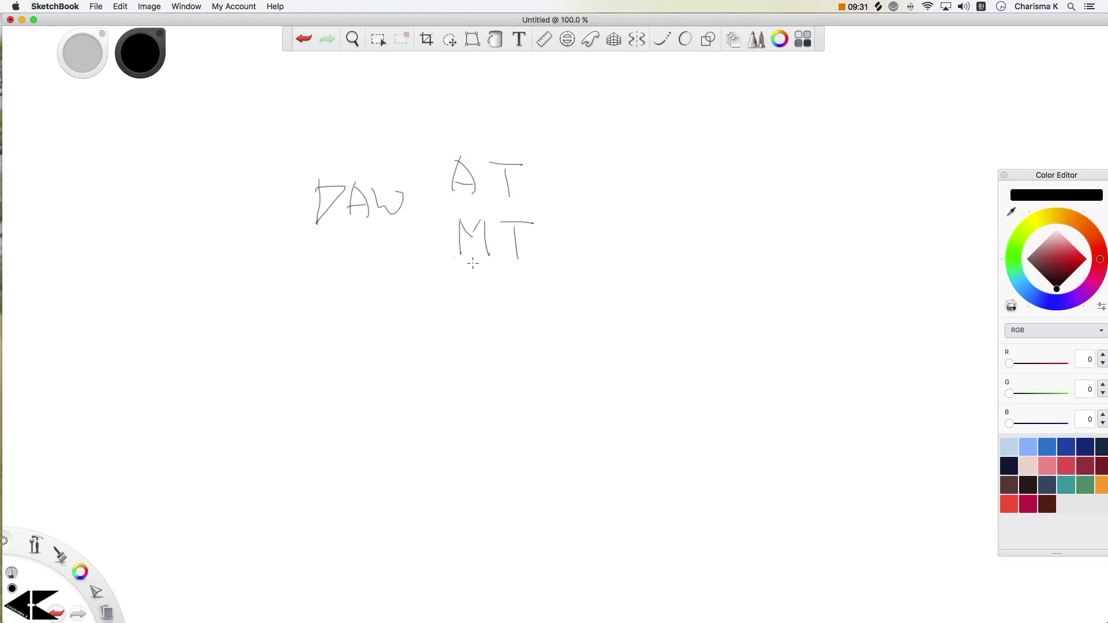
mouse_move(450, 208)
mouse_down()
mouse_move(526, 197)
mouse_move(527, 211)
mouse_up()
mouse_move(598, 157)
mouse_down()
mouse_move(591, 188)
mouse_move(652, 194)
mouse_up()
Write 'Audio input' and 'Midi signal' to the right, and start a box below DAW
mouse_move(647, 182)
mouse_down()
mouse_move(651, 195)
mouse_move(736, 197)
mouse_move(747, 215)
mouse_up()
mouse_move(744, 184)
mouse_down()
mouse_move(782, 199)
mouse_move(794, 178)
mouse_up()
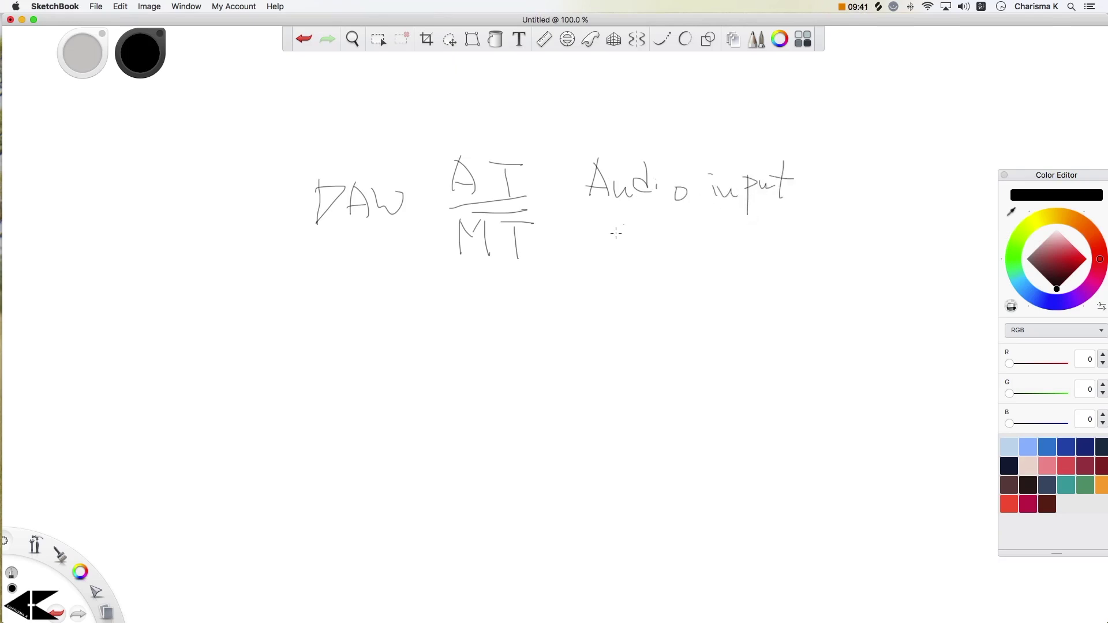
mouse_move(594, 266)
mouse_down()
mouse_move(611, 233)
mouse_move(620, 258)
mouse_move(719, 261)
mouse_move(741, 280)
mouse_move(731, 262)
mouse_move(785, 252)
mouse_move(799, 269)
mouse_up()
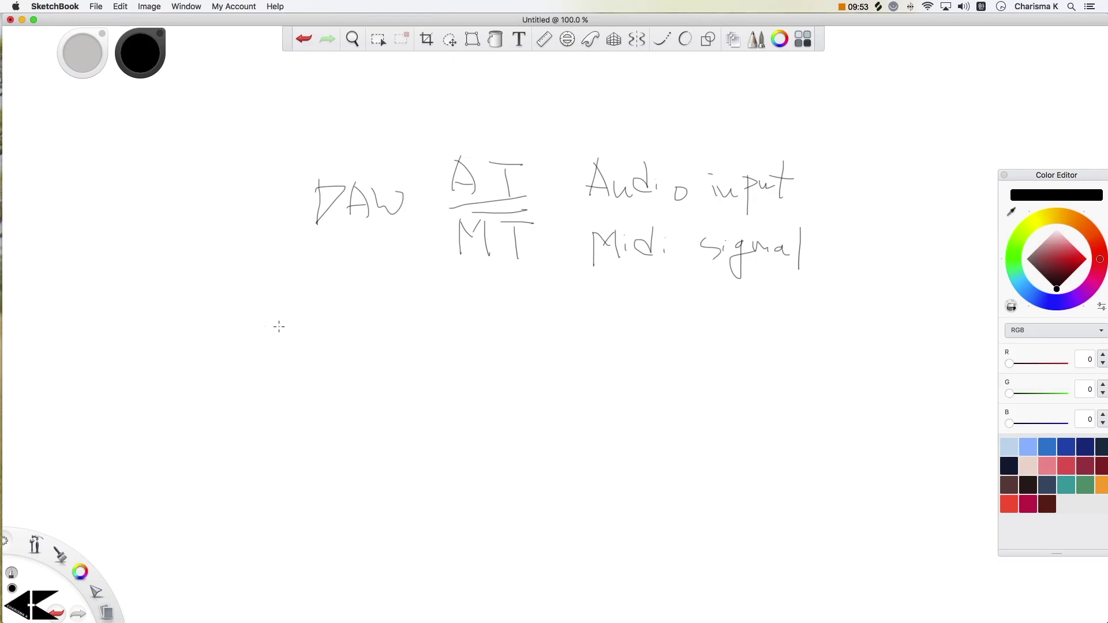
drag(265, 326, 375, 365)
Close the keyboard rectangle and draw its keys
drag(258, 347, 380, 358)
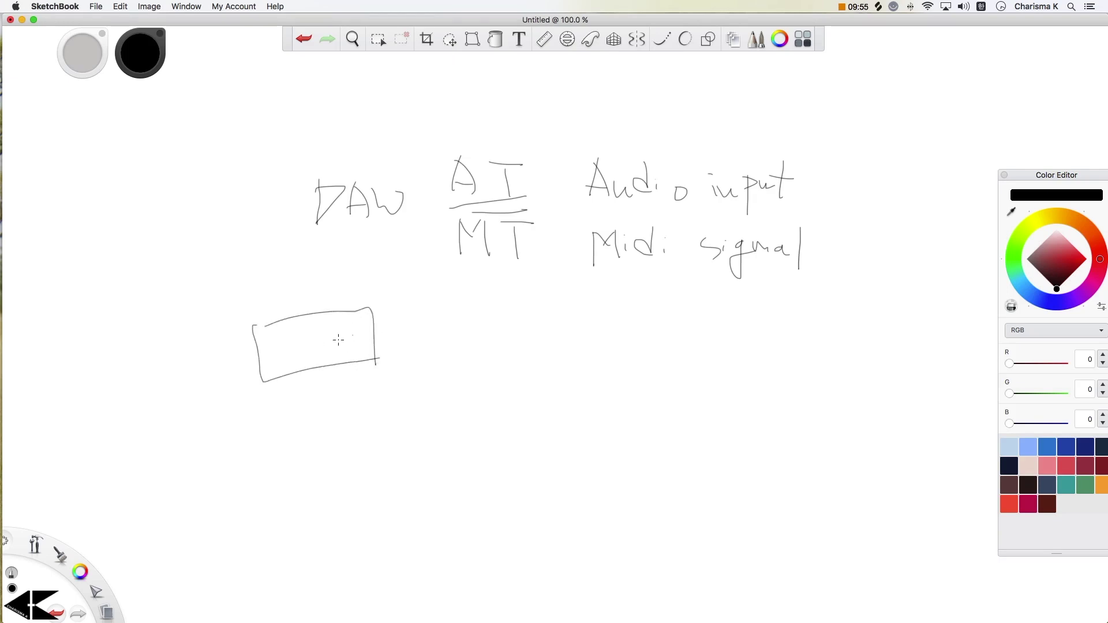
mouse_move(272, 348)
mouse_down()
mouse_move(367, 327)
mouse_move(279, 379)
mouse_up()
mouse_move(286, 344)
mouse_down()
mouse_move(292, 361)
mouse_move(344, 355)
mouse_up()
drag(367, 334, 375, 351)
Label the keyboard '1/4 TRTRS', mark a port, and draw an arrow up toward Audio input
drag(382, 287, 384, 299)
mouse_move(400, 287)
mouse_down()
mouse_move(382, 313)
mouse_move(408, 322)
mouse_move(457, 290)
mouse_move(442, 319)
mouse_up()
mouse_move(452, 292)
mouse_down()
mouse_move(452, 310)
mouse_move(495, 305)
mouse_up()
mouse_move(496, 302)
mouse_down()
mouse_move(508, 309)
mouse_move(492, 291)
mouse_up()
drag(484, 291, 482, 317)
drag(527, 289, 514, 311)
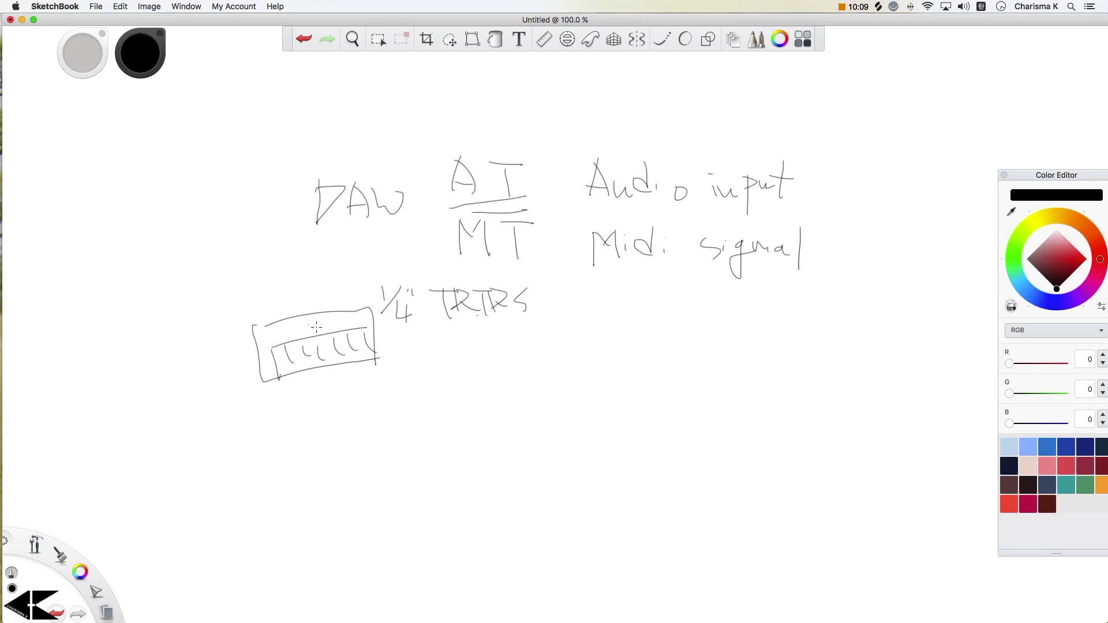
mouse_move(326, 324)
mouse_down()
mouse_move(368, 298)
mouse_move(366, 307)
mouse_up()
mouse_move(551, 291)
mouse_down()
mouse_move(582, 210)
mouse_move(594, 226)
mouse_up()
Draw an interface box with its Korean label, linked from the keyboard and up to Audio input
mouse_move(550, 291)
mouse_down()
mouse_move(646, 292)
mouse_move(647, 341)
mouse_up()
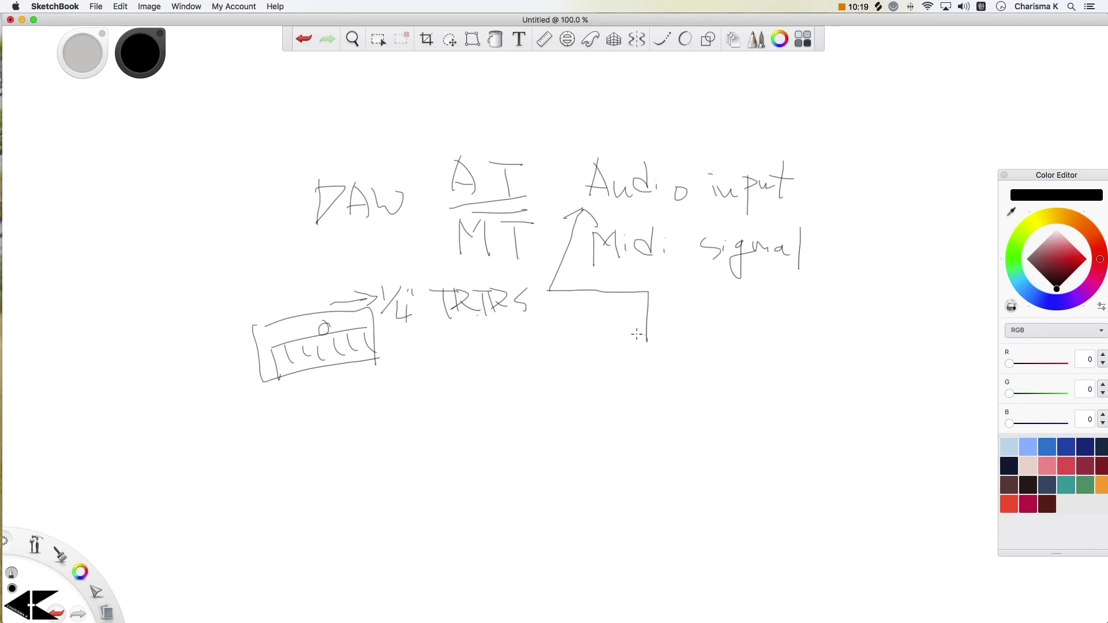
mouse_move(543, 290)
mouse_down()
mouse_move(545, 357)
mouse_move(651, 351)
mouse_move(650, 329)
mouse_up()
mouse_move(564, 318)
mouse_down()
mouse_move(563, 328)
mouse_move(570, 309)
mouse_move(580, 332)
mouse_up()
mouse_move(582, 317)
mouse_down()
mouse_move(597, 340)
mouse_move(622, 311)
mouse_move(615, 332)
mouse_move(637, 336)
mouse_up()
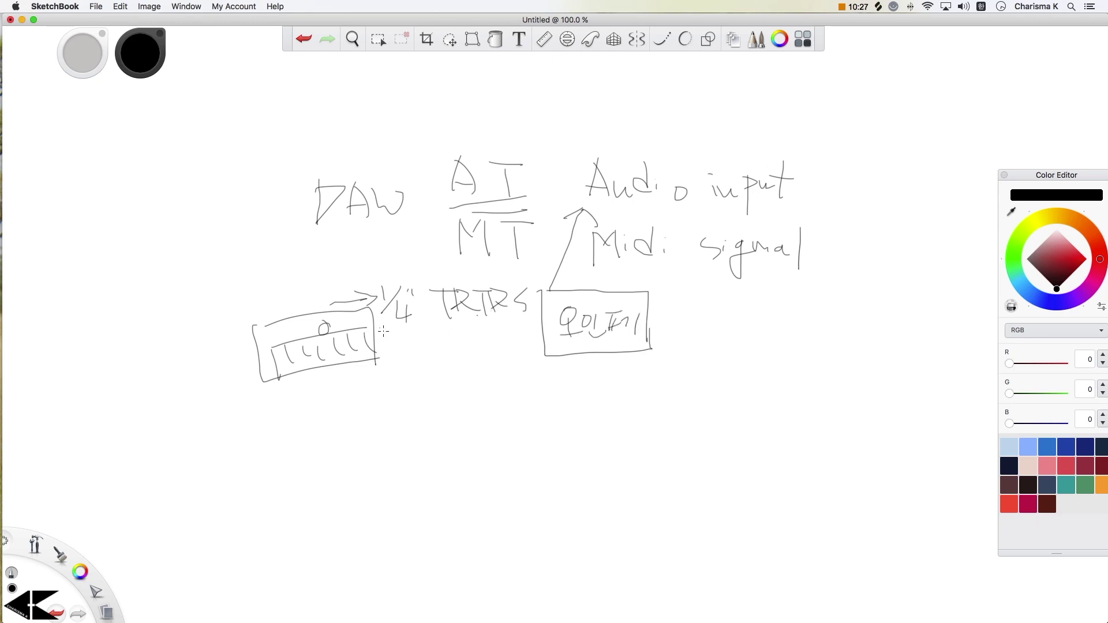
mouse_move(389, 330)
mouse_down()
mouse_move(537, 314)
mouse_move(541, 328)
mouse_up()
mouse_move(552, 289)
mouse_down()
mouse_move(562, 236)
mouse_move(593, 211)
mouse_move(796, 217)
mouse_up()
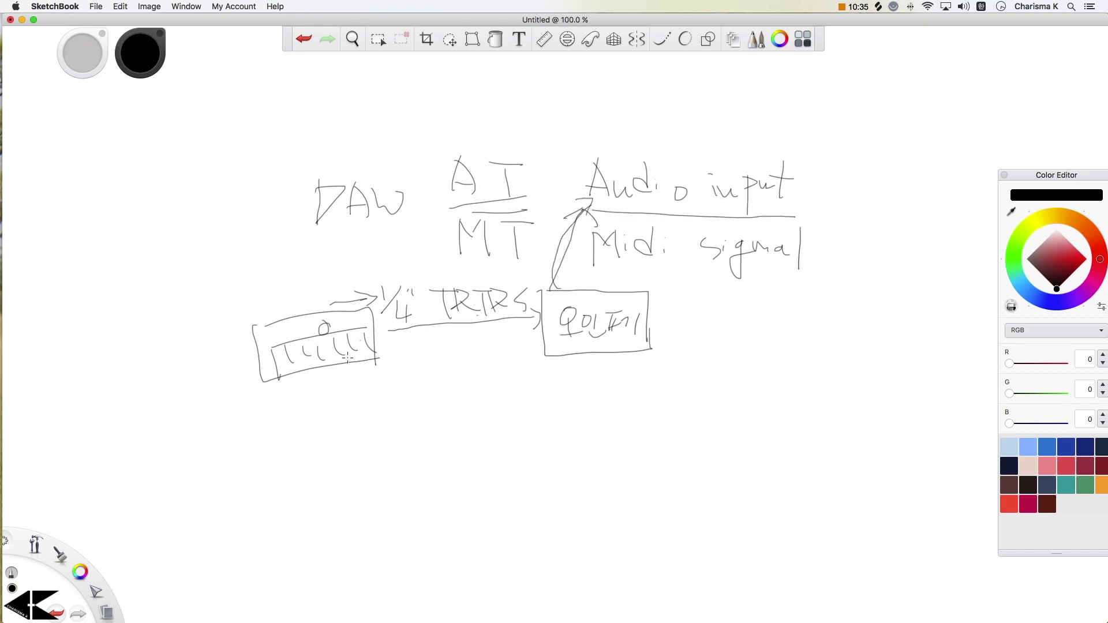
Retrace the keyboard outline and write 'USB MIDI' below it, double-underlined
mouse_move(254, 326)
mouse_down()
mouse_move(364, 301)
mouse_move(376, 362)
mouse_up()
mouse_move(304, 390)
mouse_down()
mouse_move(305, 413)
mouse_move(319, 388)
mouse_move(323, 411)
mouse_move(340, 408)
mouse_up()
mouse_move(342, 386)
mouse_down()
mouse_move(351, 385)
mouse_move(344, 407)
mouse_move(407, 379)
mouse_move(441, 389)
mouse_move(468, 363)
mouse_up()
drag(461, 364, 469, 384)
drag(315, 438, 465, 400)
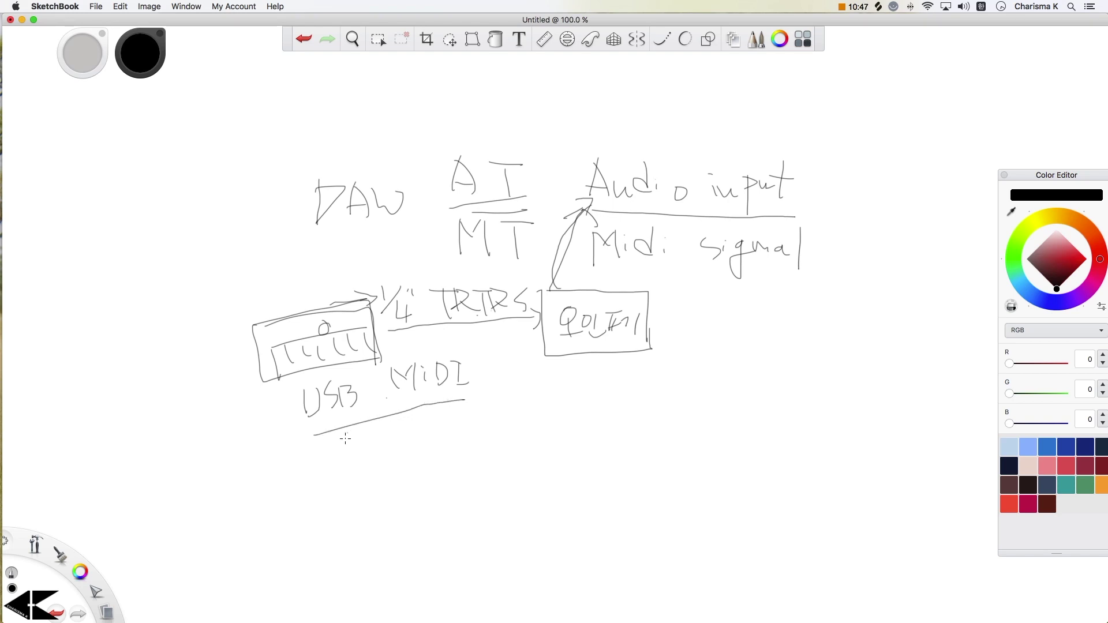
Curve USB MIDI to an underlined Midi signal, then write and circle 가상악기 beside it
mouse_move(314, 439)
mouse_down()
mouse_move(657, 352)
mouse_move(681, 287)
mouse_move(702, 296)
mouse_up()
drag(624, 276, 799, 283)
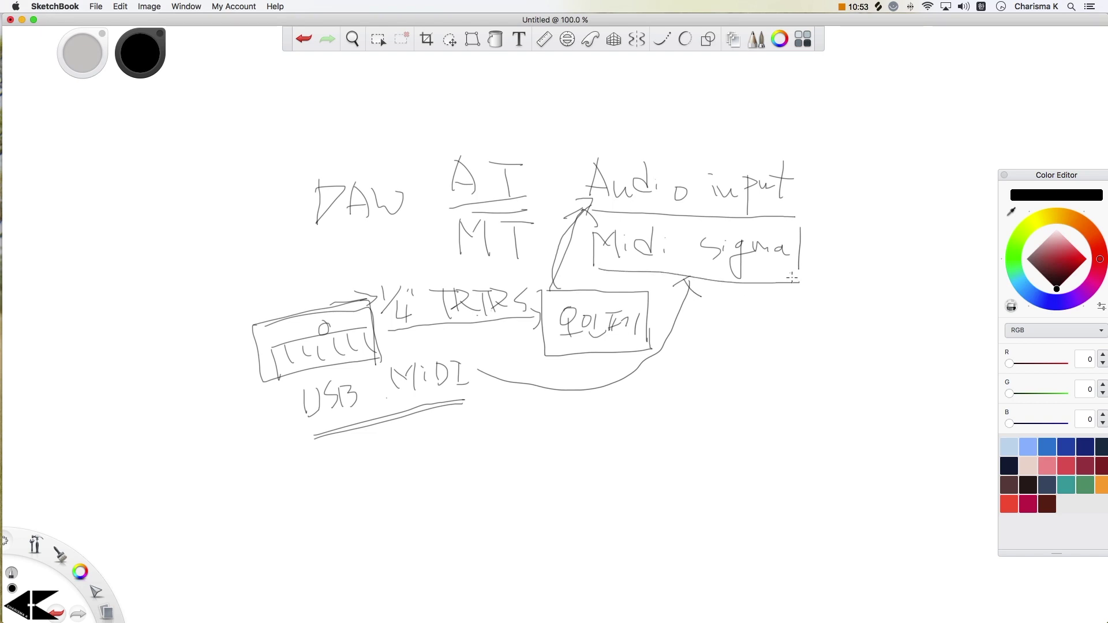
mouse_move(842, 243)
mouse_down()
mouse_move(847, 260)
mouse_move(860, 252)
mouse_up()
mouse_move(852, 246)
mouse_down()
mouse_move(853, 263)
mouse_move(896, 262)
mouse_up()
mouse_move(902, 251)
mouse_down()
mouse_move(901, 283)
mouse_move(922, 278)
mouse_up()
mouse_move(834, 273)
mouse_down()
mouse_move(936, 301)
mouse_move(924, 242)
mouse_move(848, 219)
mouse_move(829, 262)
mouse_move(860, 292)
mouse_move(930, 303)
mouse_move(921, 300)
mouse_up()
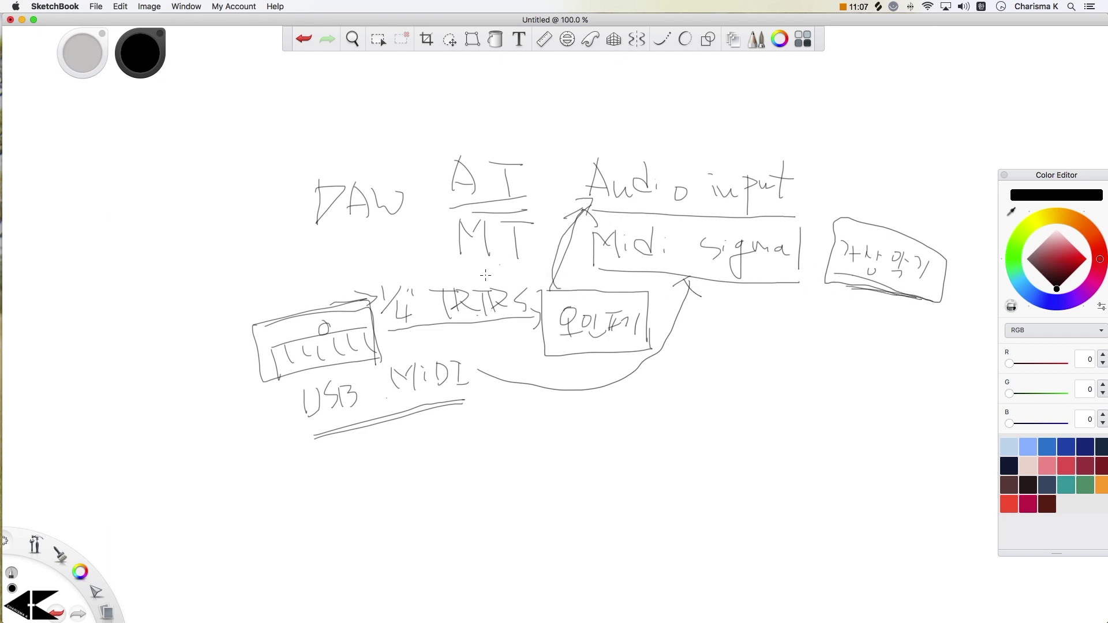
Underline AT once and MT twice
drag(456, 264, 539, 252)
drag(450, 202, 534, 195)
drag(453, 258, 525, 256)
Circle USB, MIDI and ¼, bracket Audio input, and draw a line under DAW
drag(363, 423, 343, 436)
mouse_move(434, 327)
mouse_down()
mouse_move(400, 327)
mouse_move(422, 311)
mouse_up()
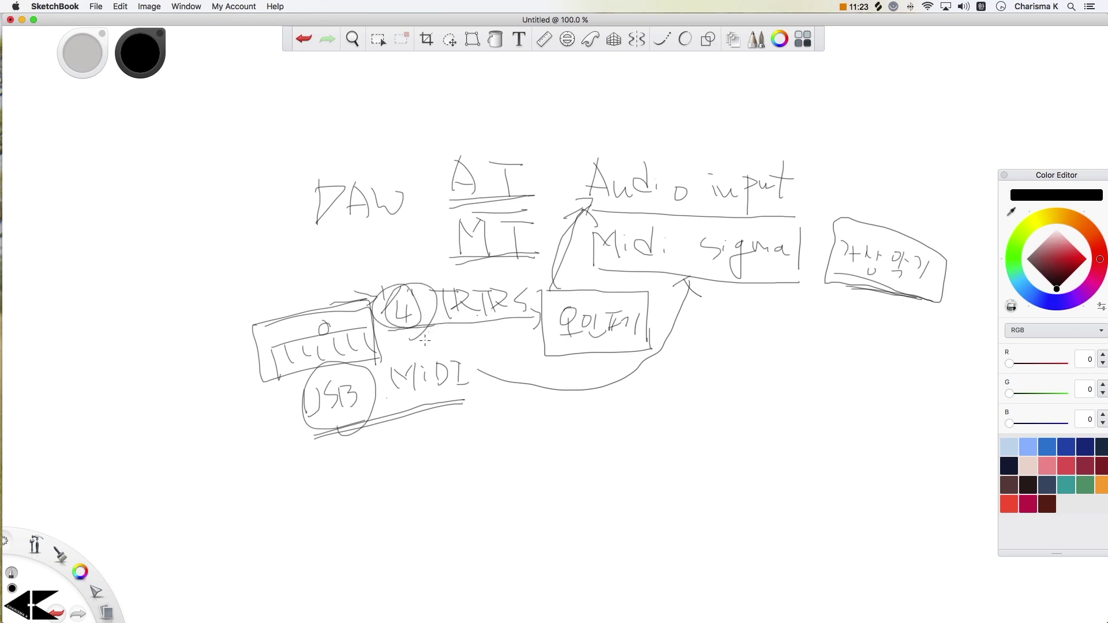
drag(437, 405, 456, 399)
mouse_move(409, 363)
mouse_down()
mouse_move(403, 354)
mouse_move(478, 320)
mouse_up()
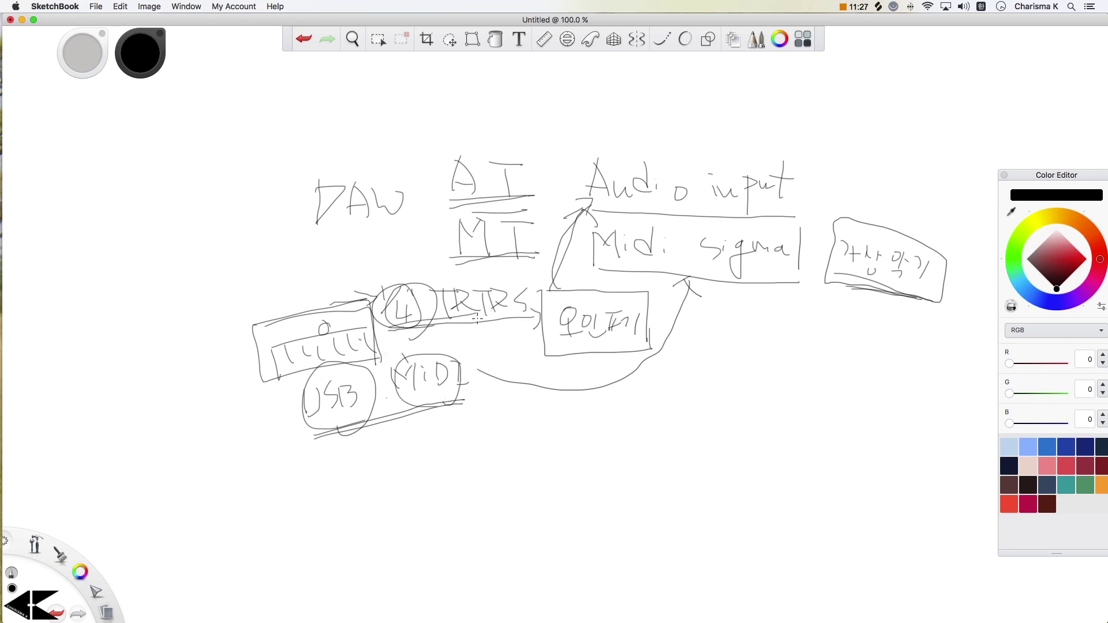
drag(406, 415, 460, 404)
mouse_move(583, 182)
mouse_down()
mouse_move(557, 190)
mouse_move(589, 243)
mouse_up()
mouse_move(326, 248)
mouse_down()
mouse_move(456, 244)
mouse_move(537, 262)
mouse_up()
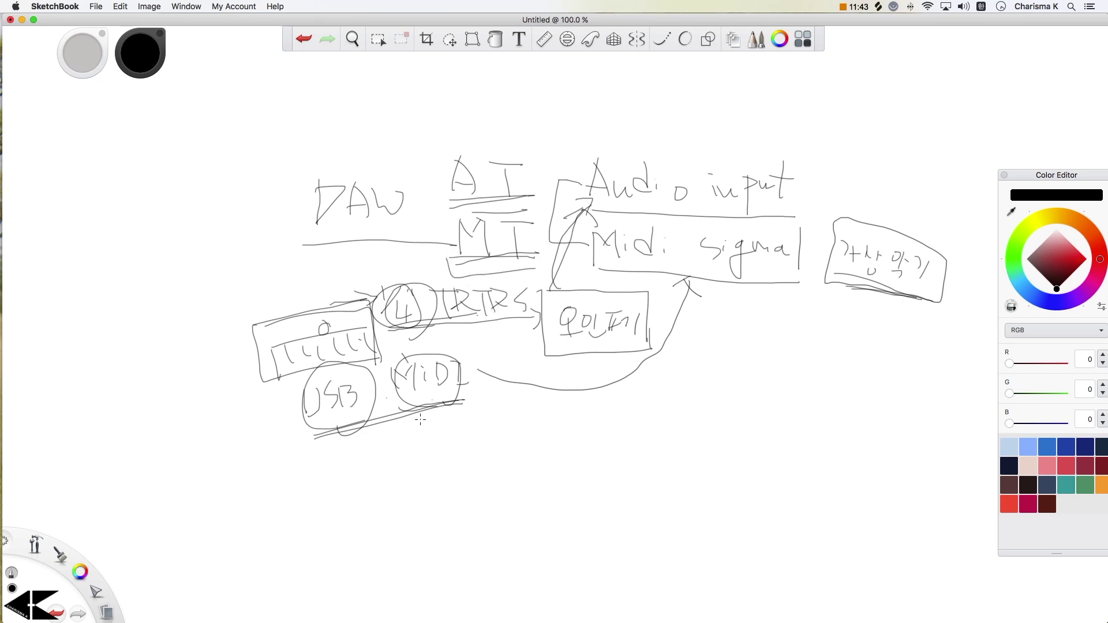
Loop around the keyboard, USB and MIDI group, and underline Audio input and Midi signal
mouse_move(380, 433)
mouse_down()
mouse_move(262, 345)
mouse_move(449, 381)
mouse_move(341, 428)
mouse_move(347, 372)
mouse_move(317, 404)
mouse_move(372, 404)
mouse_up()
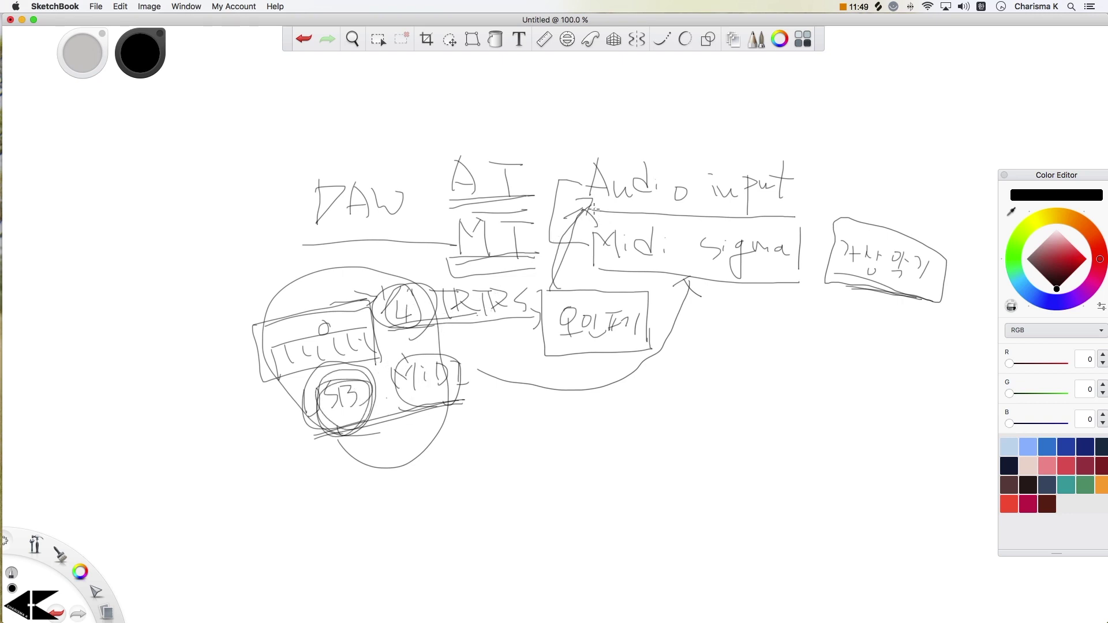
drag(597, 205, 630, 202)
drag(577, 287, 606, 283)
mouse_move(599, 277)
mouse_down()
mouse_move(781, 284)
mouse_move(670, 281)
mouse_up()
mouse_move(772, 287)
mouse_down()
mouse_move(629, 270)
mouse_move(725, 283)
mouse_up()
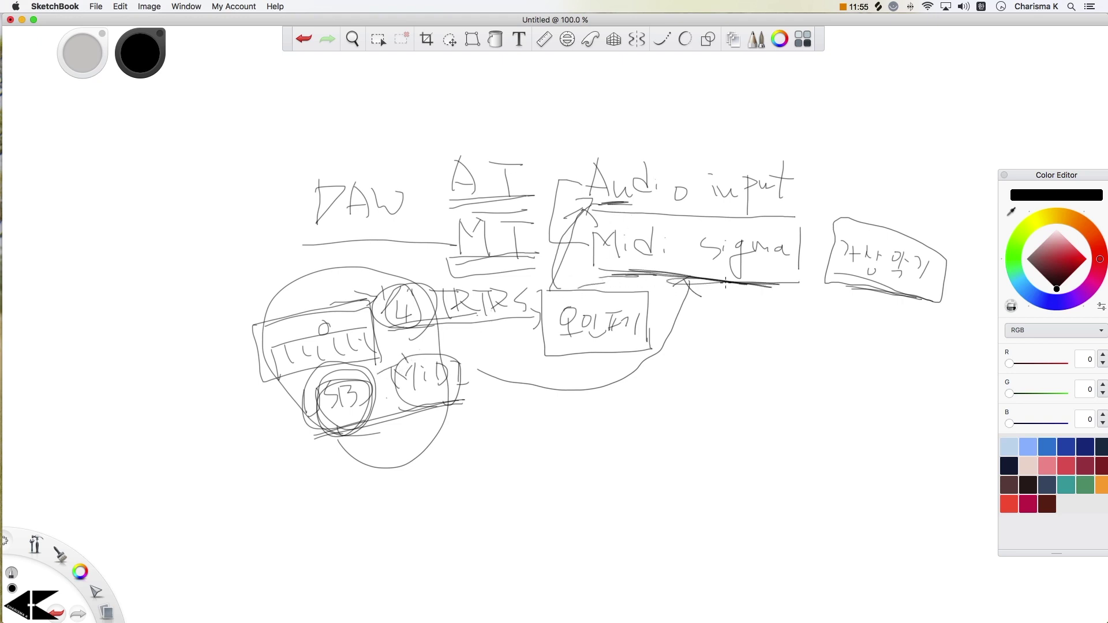
Box MIDI and draw connector lines from MIDI and ¼ up to the interface box
mouse_move(398, 407)
mouse_down()
mouse_move(457, 400)
mouse_move(468, 357)
mouse_move(392, 376)
mouse_move(447, 407)
mouse_up()
mouse_move(435, 346)
mouse_down()
mouse_move(566, 266)
mouse_move(544, 288)
mouse_up()
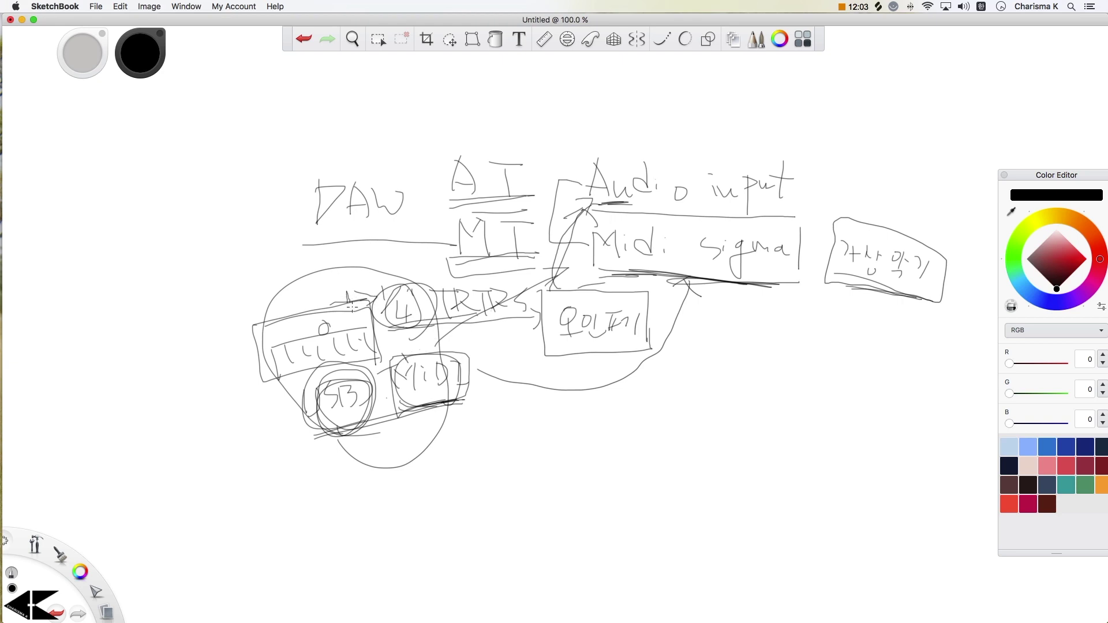
mouse_move(388, 314)
mouse_down()
mouse_move(414, 291)
mouse_move(482, 339)
mouse_move(540, 328)
mouse_up()
drag(542, 329, 520, 361)
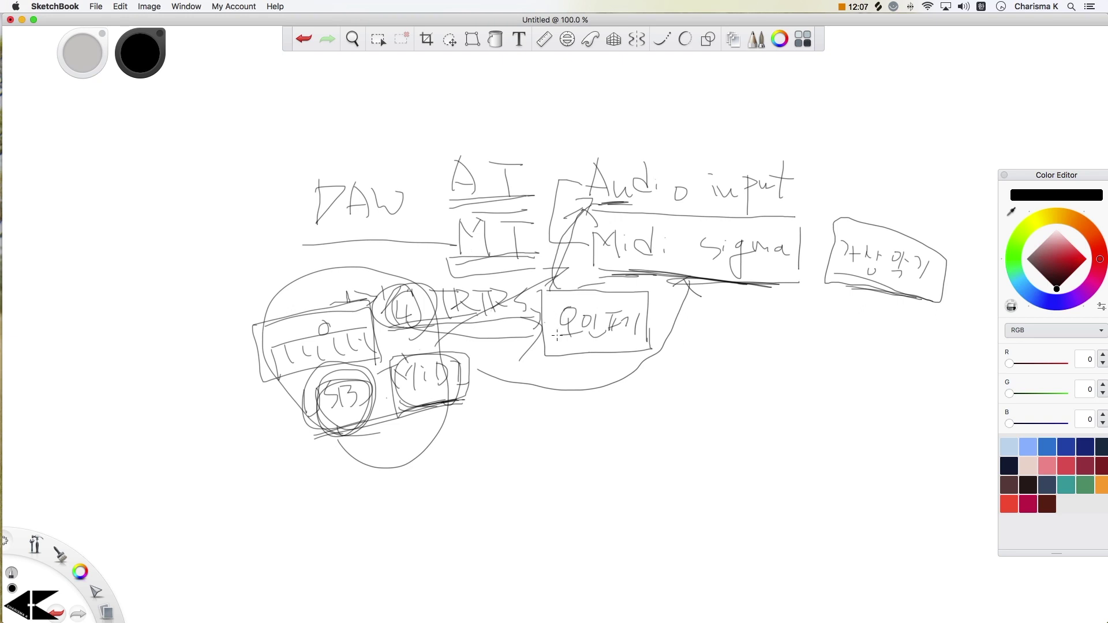